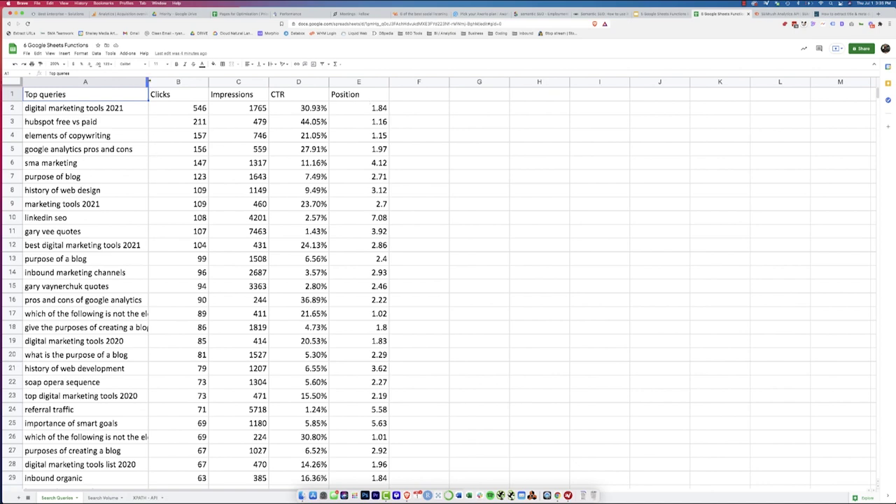
# Widen the Top queries and Clicks columns on the Search Queries sheet
pyautogui.click(144, 82)
pyautogui.keyDown('shift'); pyautogui.click(168, 82); pyautogui.keyUp('shift')
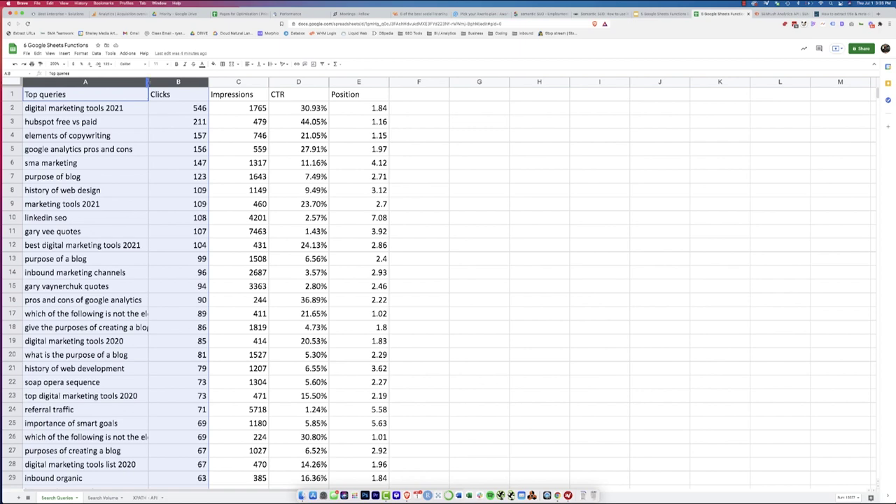
pyautogui.moveTo(195, 83); pyautogui.dragTo(323, 83)
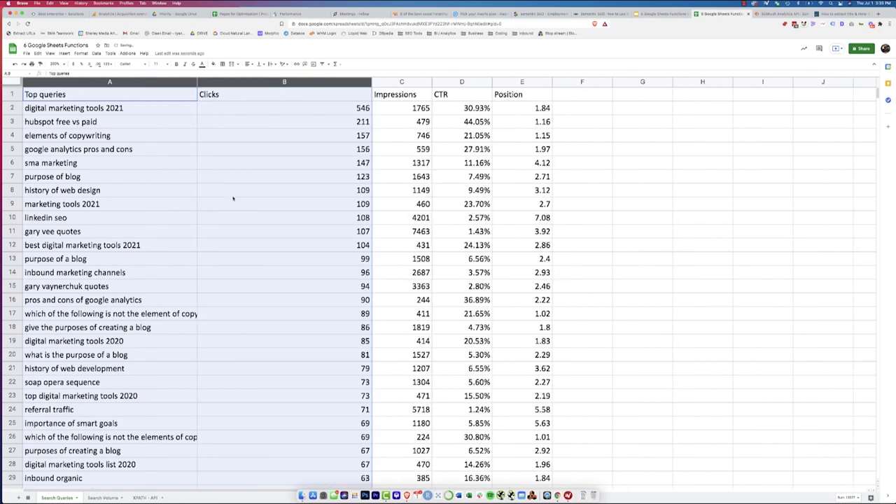
pyautogui.click(280, 423)
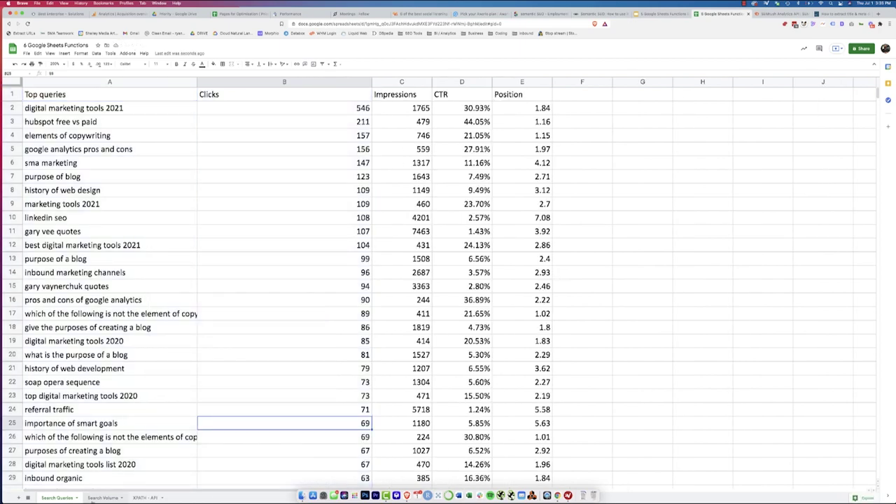
# Widen the Keyword column on Search Volume, then return to Search Queries
pyautogui.click(102, 498)
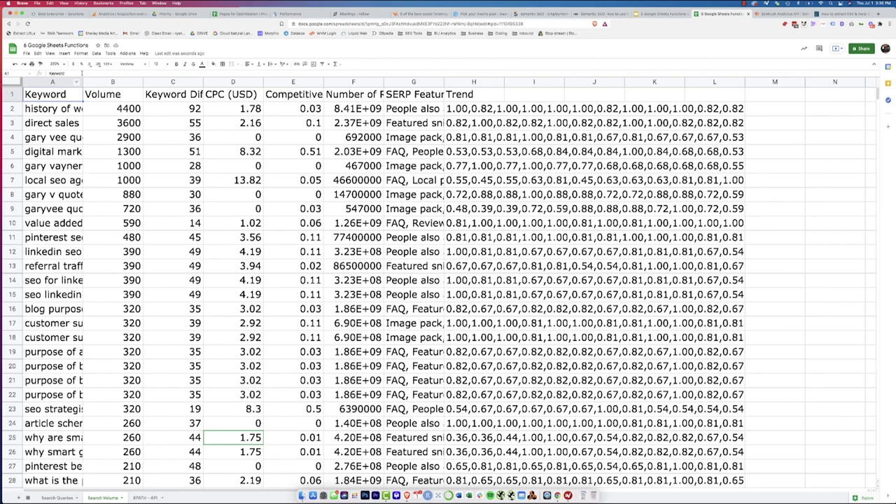
pyautogui.moveTo(82, 81); pyautogui.dragTo(160, 93)
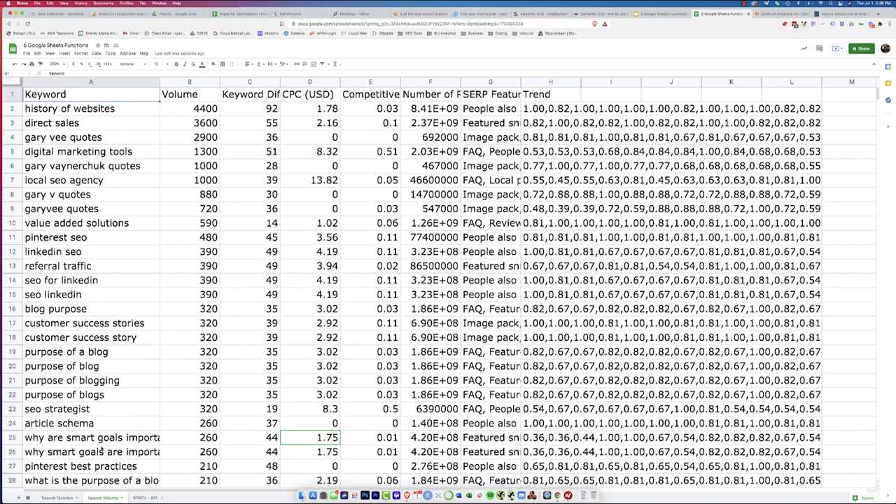
pyautogui.click(63, 498)
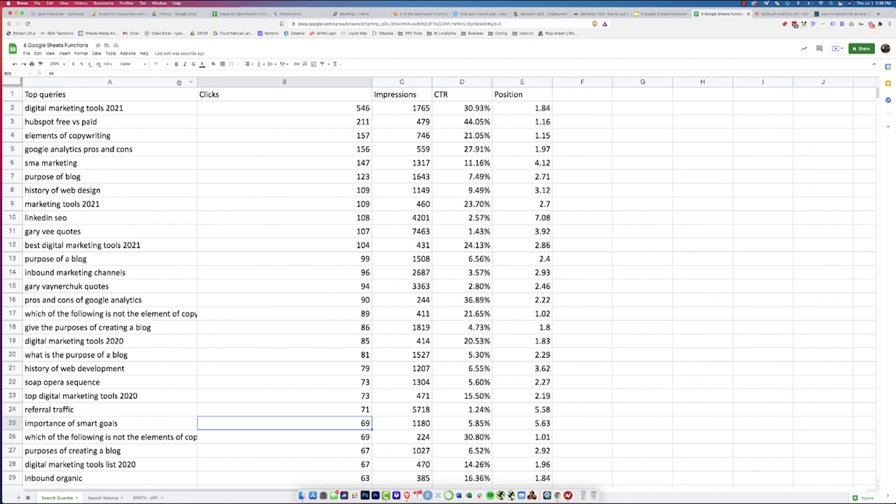
pyautogui.click(179, 82)
# Insert a new column right of Top queries with the header Volume
pyautogui.click(179, 82)
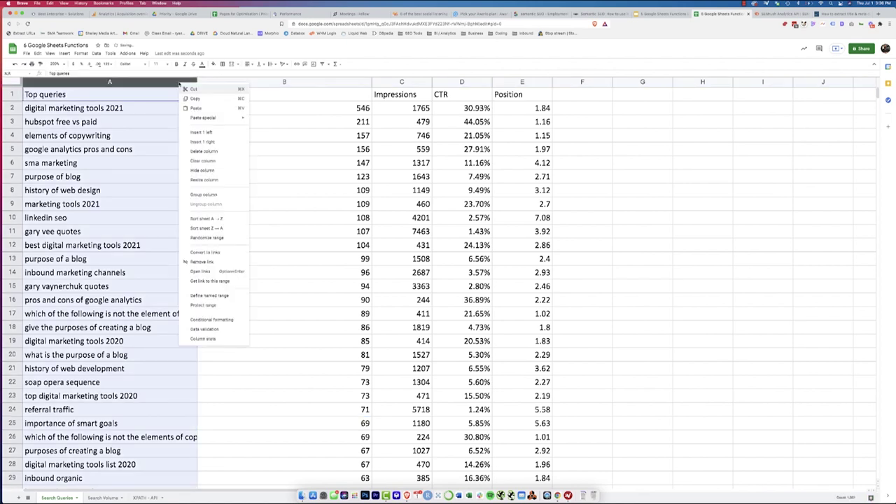
pyautogui.click(215, 143)
pyautogui.click(216, 99)
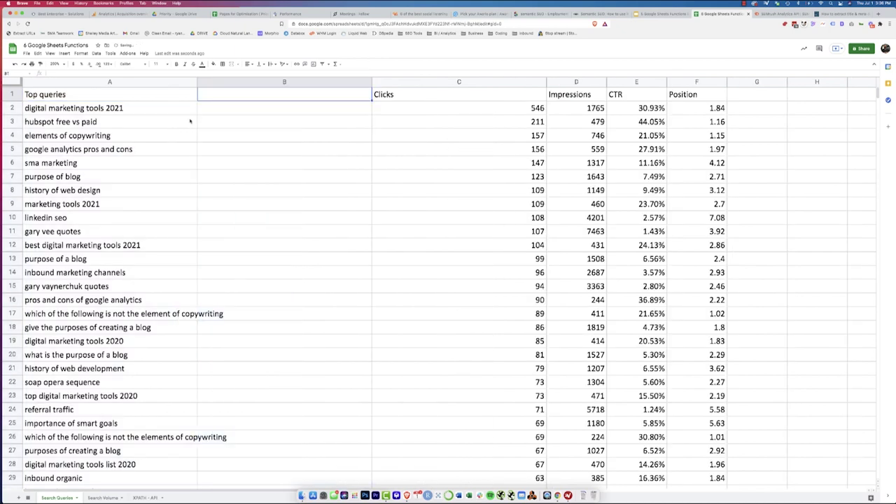
pyautogui.write('Volume')
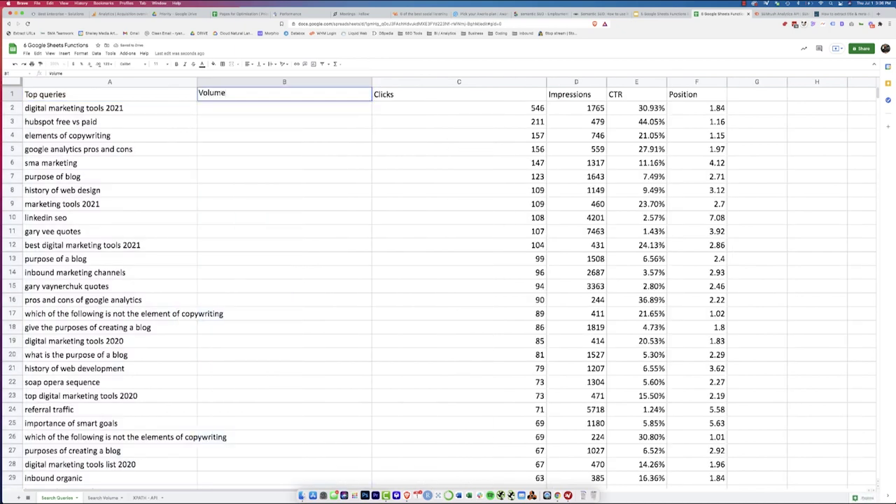
pyautogui.press('Return')
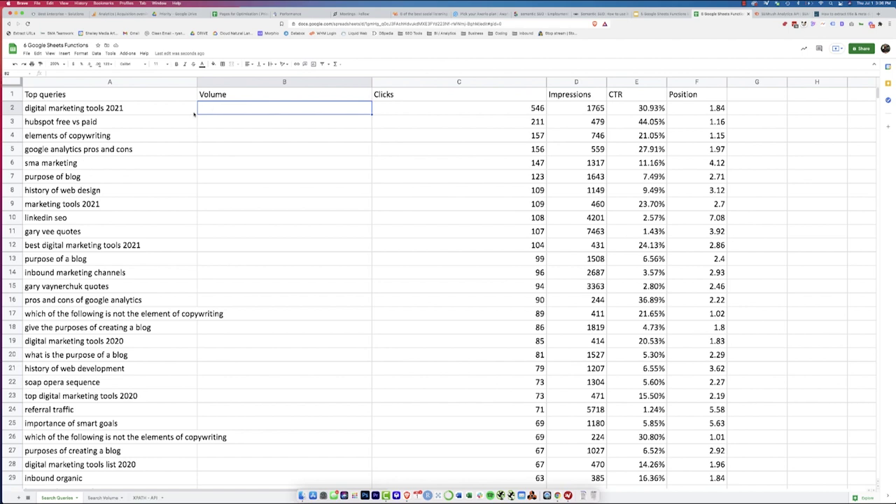
# Enter =VLOOKUP(A:A,'Search Volume'!A:B,2,false) in B2
pyautogui.write('=vloo')
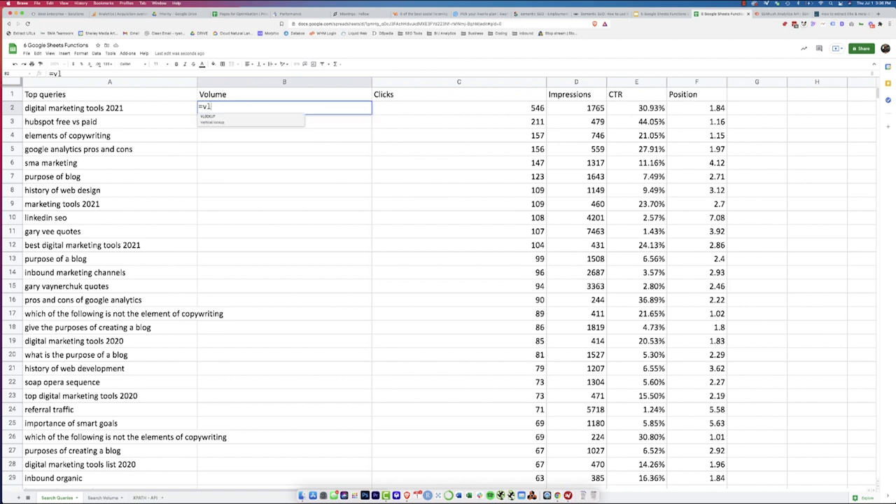
pyautogui.click(221, 119)
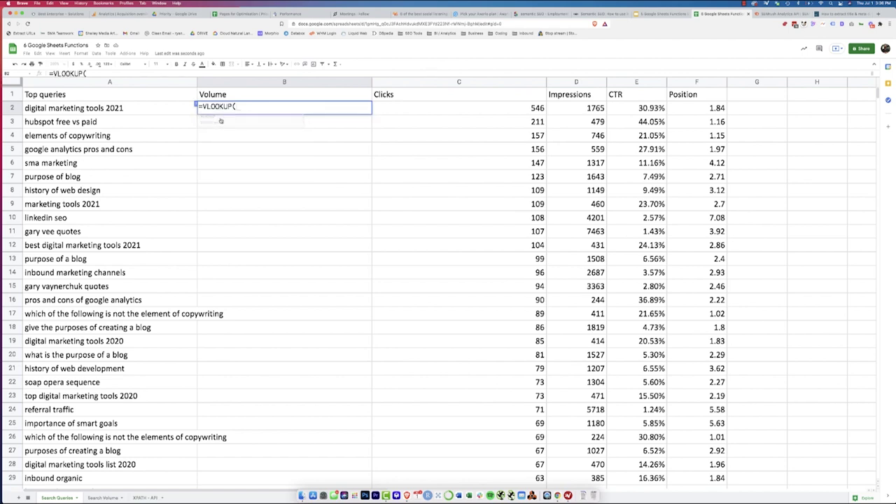
pyautogui.click(111, 82)
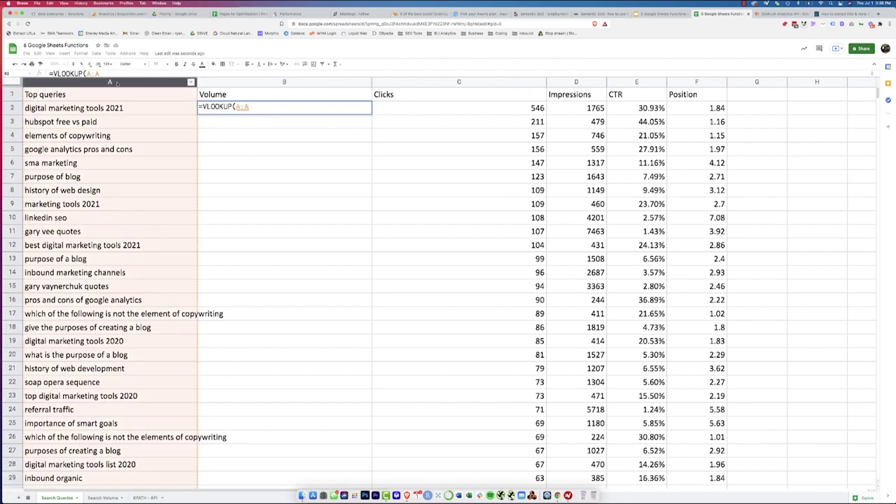
pyautogui.write(',')
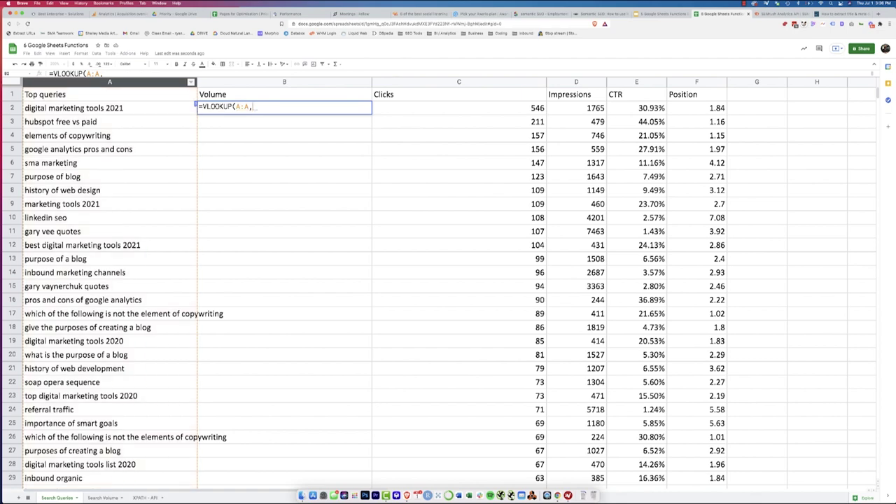
pyautogui.click(103, 498)
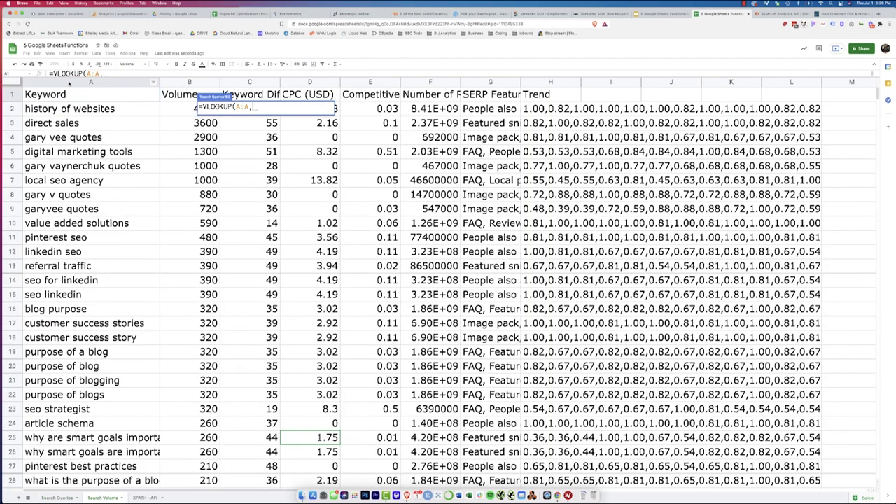
pyautogui.moveTo(69, 82); pyautogui.dragTo(179, 82)
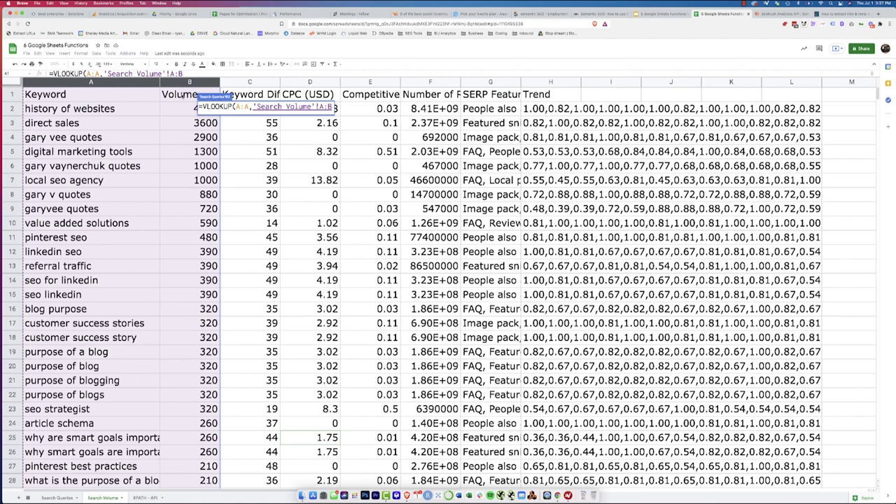
pyautogui.write(',')
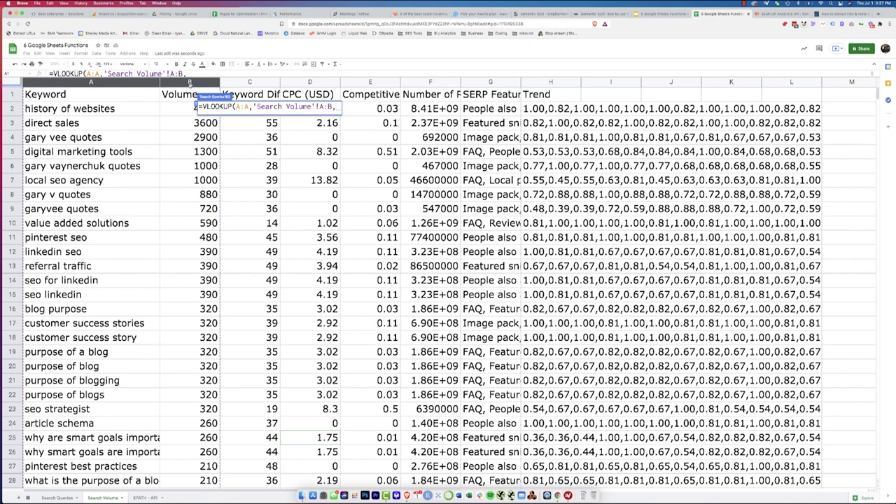
pyautogui.write('2,fa')
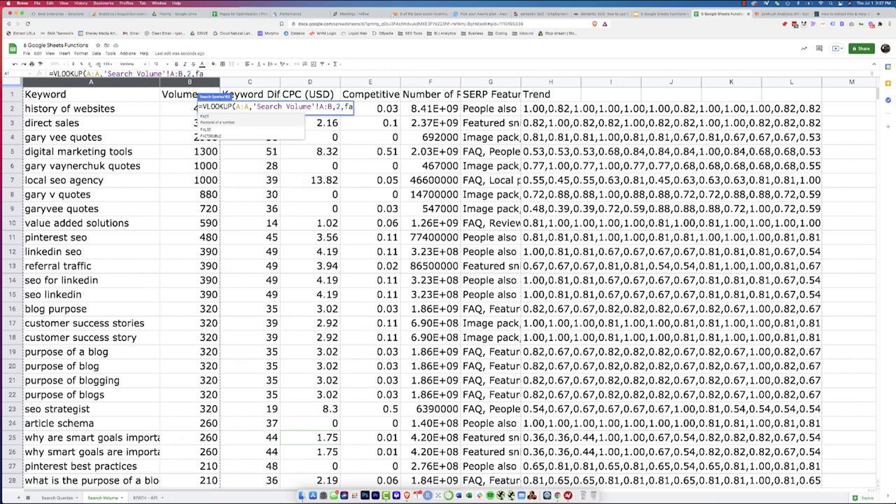
pyautogui.write('lse)')
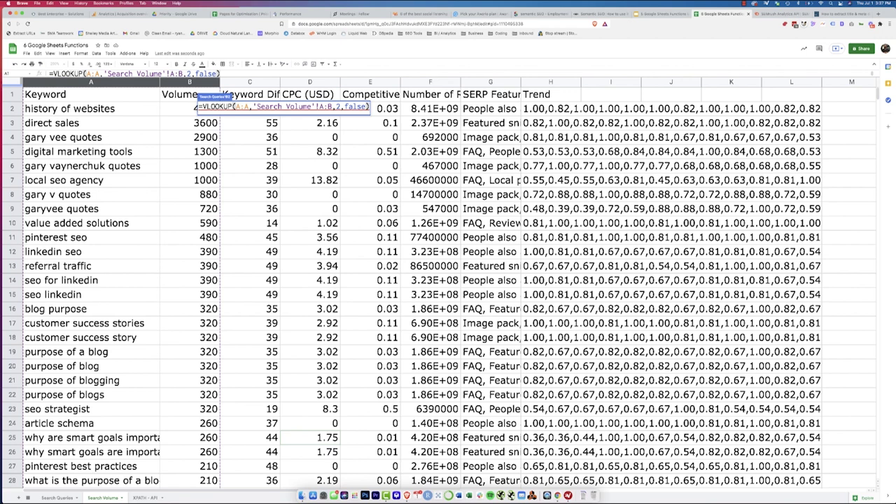
pyautogui.press('Return')
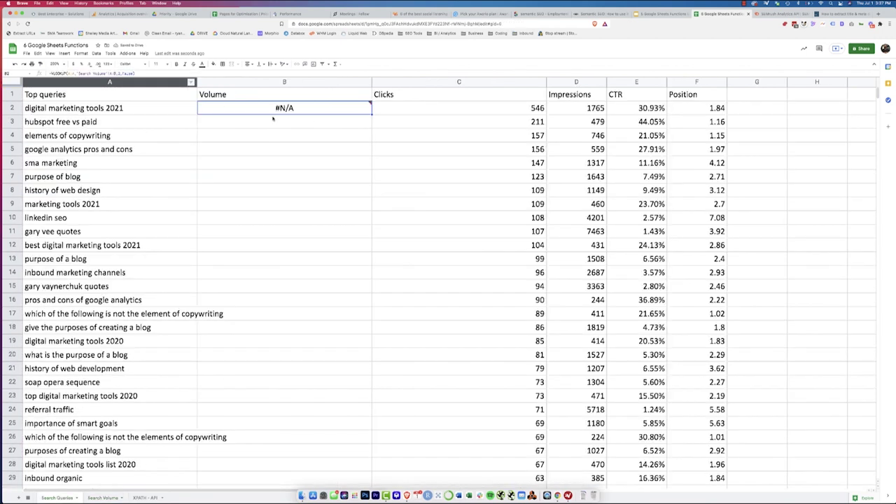
# Fill the B2 VLOOKUP formula down the entire Volume column
pyautogui.moveTo(301, 116)
pyautogui.doubleClick(370, 114)
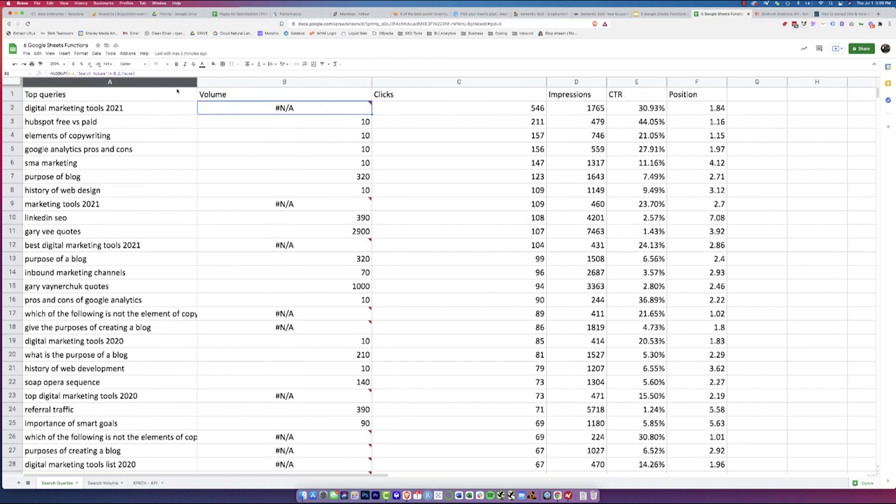
pyautogui.click(271, 85)
# Insert a new column right of Volume with the header Length
pyautogui.rightClick(270, 85)
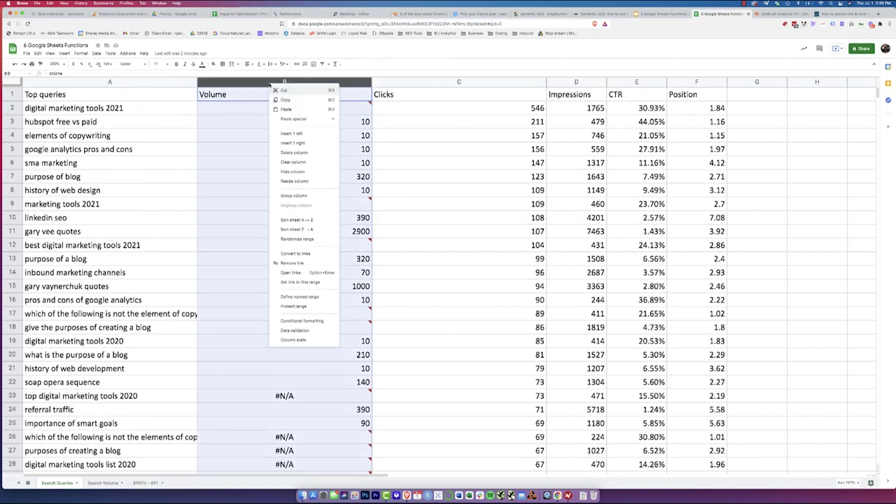
pyautogui.click(294, 143)
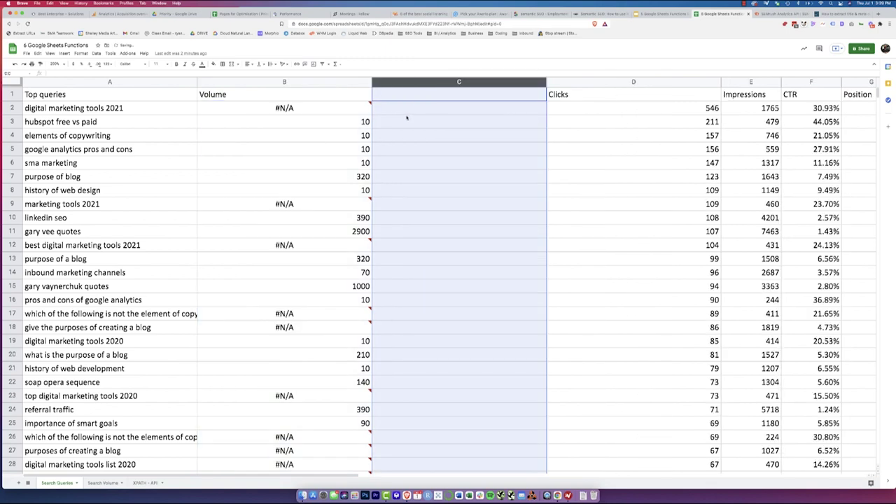
pyautogui.click(425, 92)
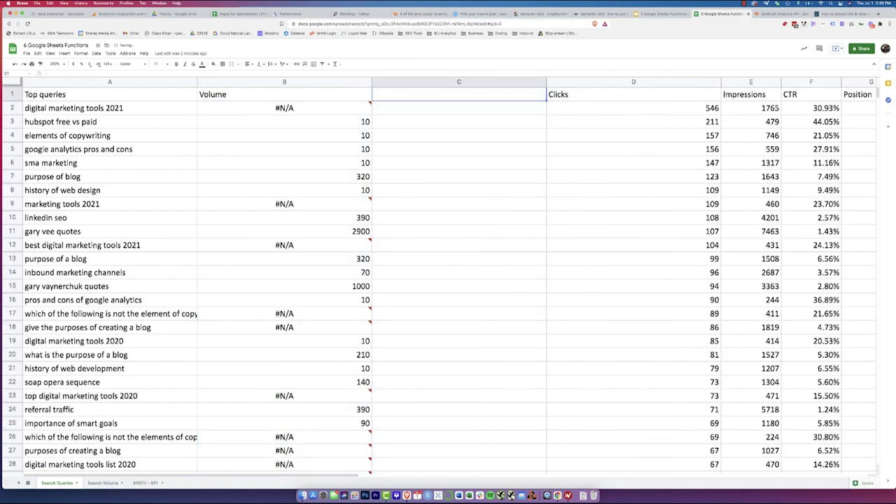
pyautogui.write('Length')
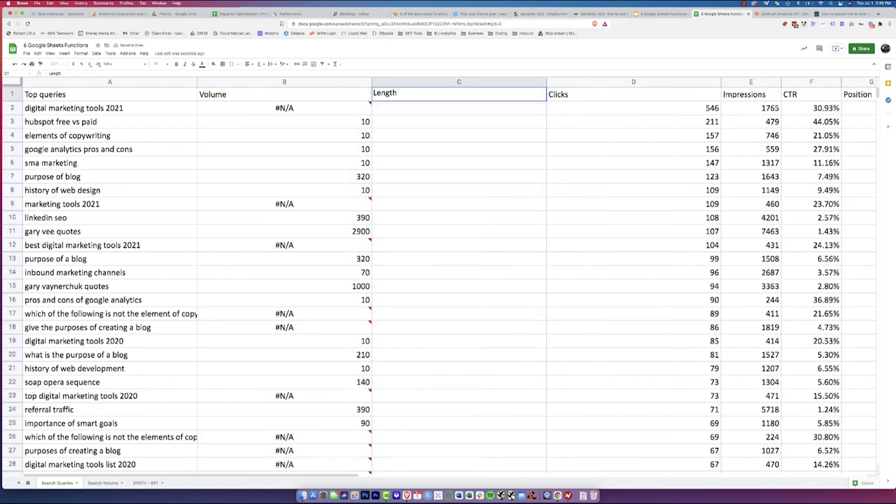
pyautogui.press('Return')
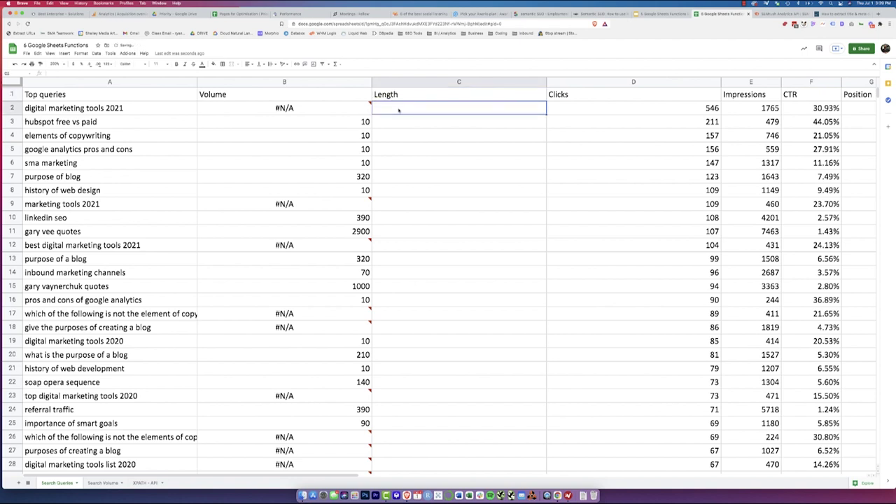
# Enter =LEN(A2) in C2 and fill it down column C
pyautogui.write('=len')
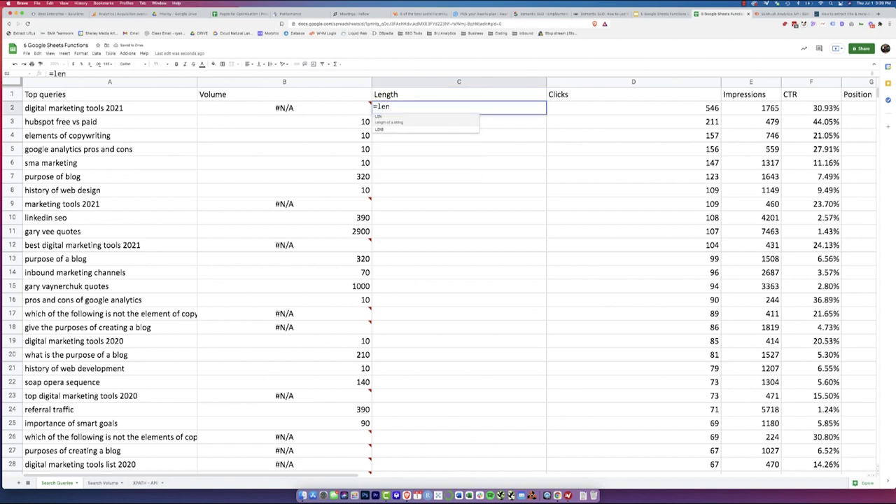
pyautogui.press('Tab')
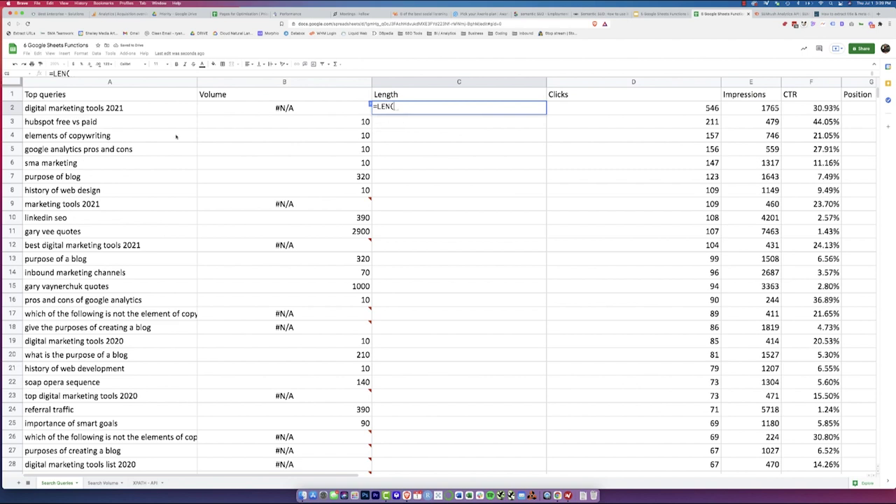
pyautogui.click(102, 110)
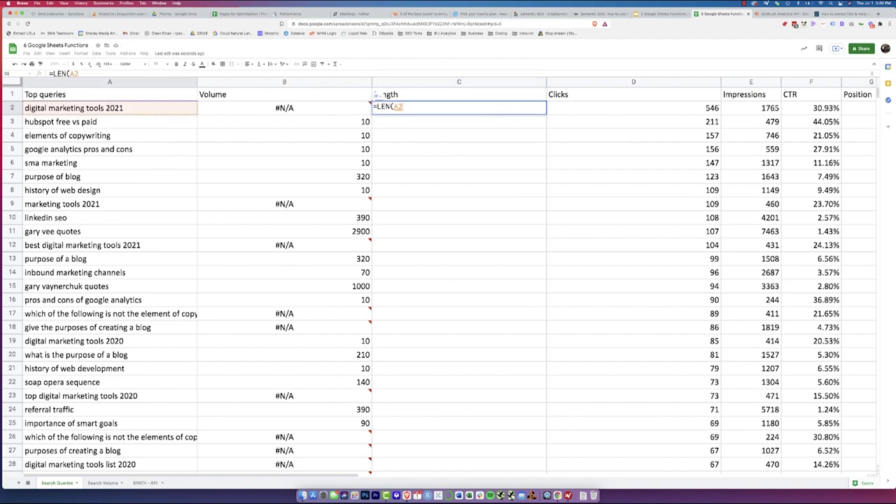
pyautogui.write(')')
pyautogui.press('Return')
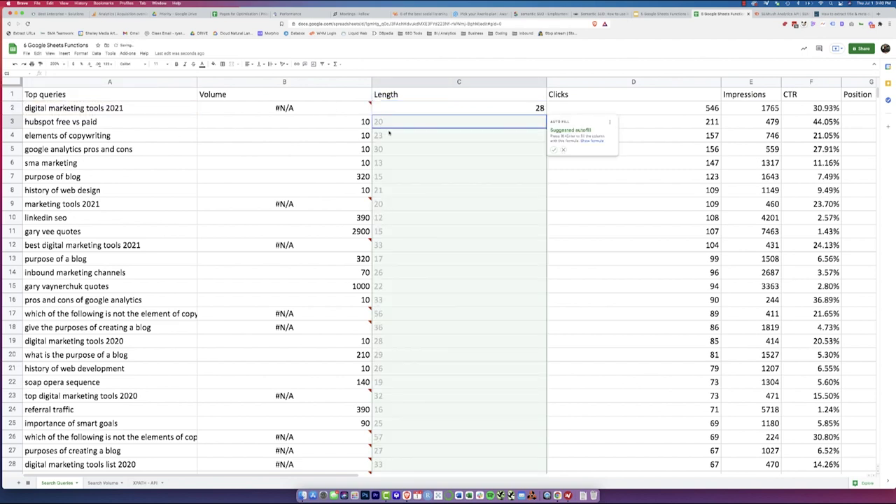
pyautogui.click(553, 150)
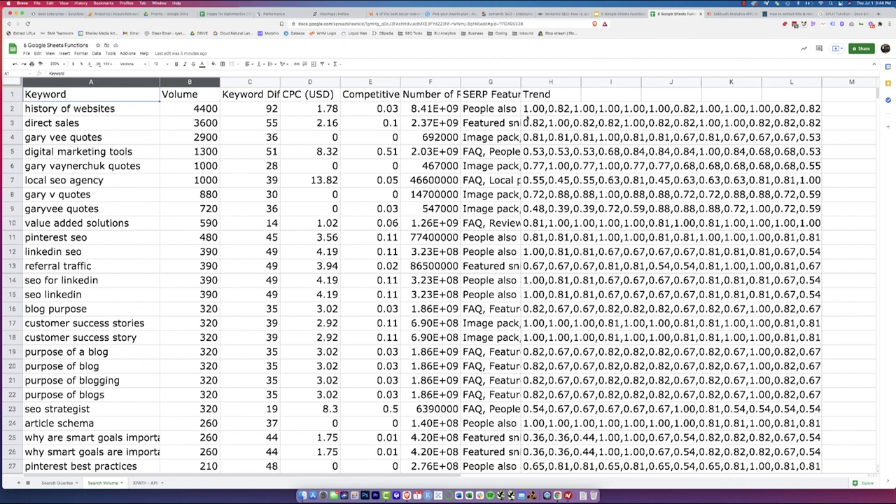
# Type =SPLIT(H2,",") into I2 to break the Trend values at commas
pyautogui.click(543, 109)
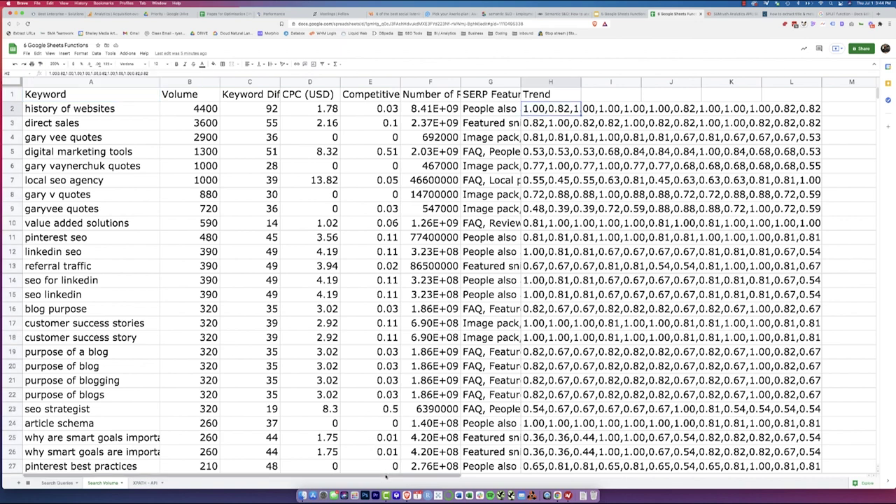
pyautogui.moveTo(386, 476); pyautogui.dragTo(513, 482)
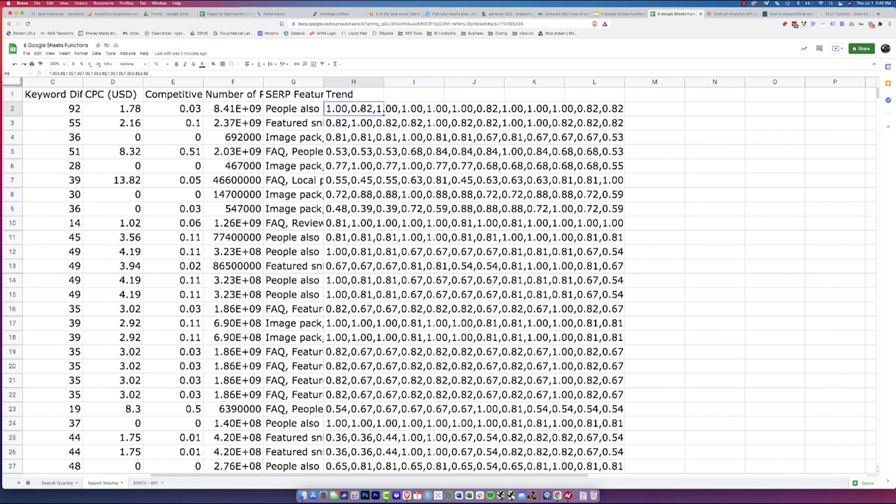
pyautogui.click(414, 110)
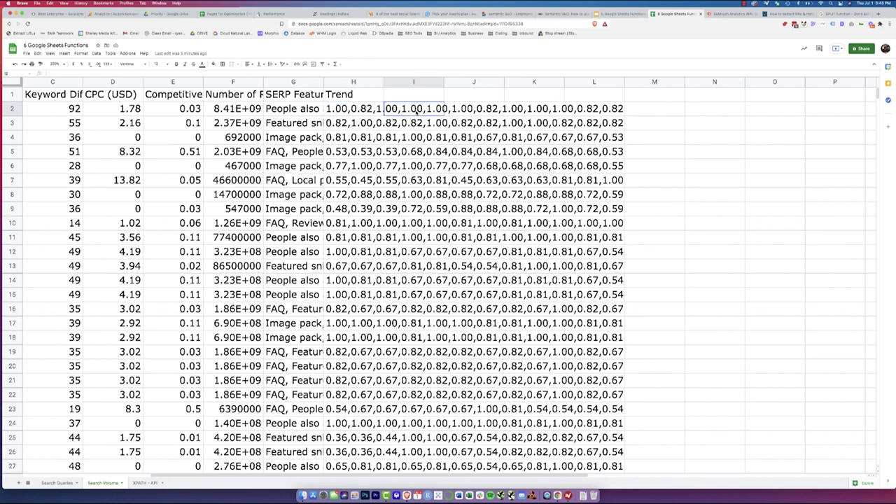
pyautogui.write('=')
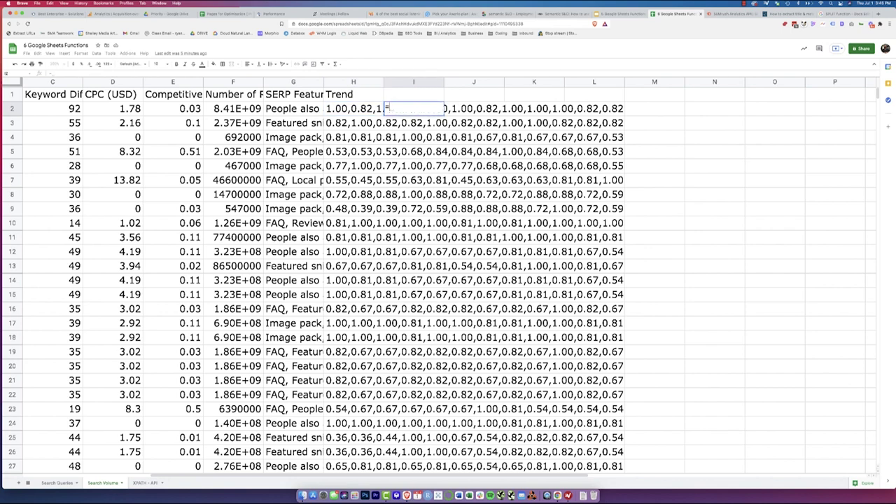
pyautogui.write('spli')
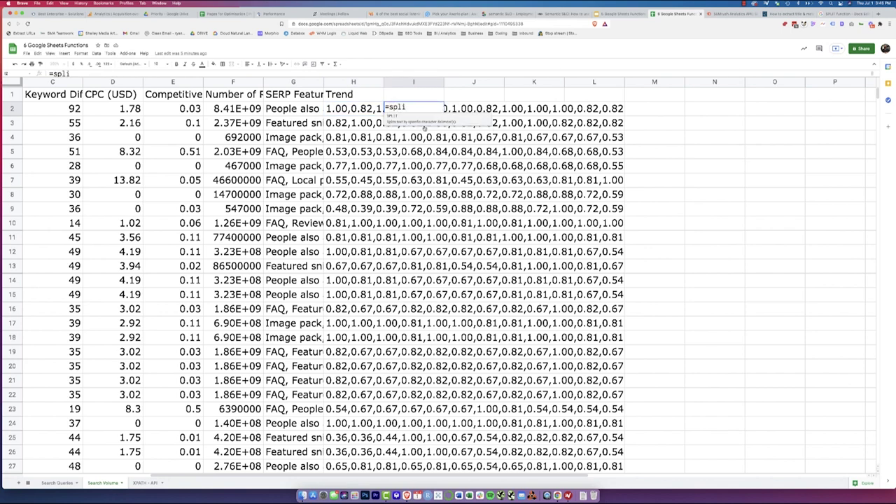
pyautogui.press('Tab')
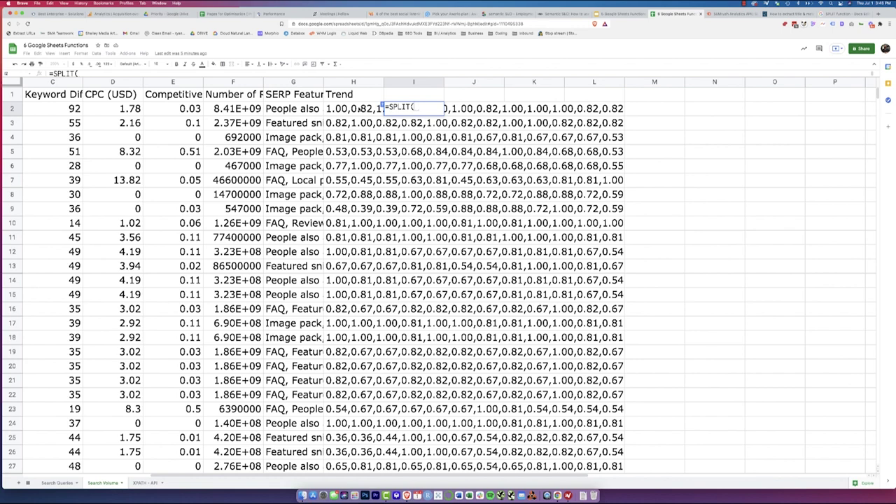
pyautogui.click(359, 110)
pyautogui.write(',')
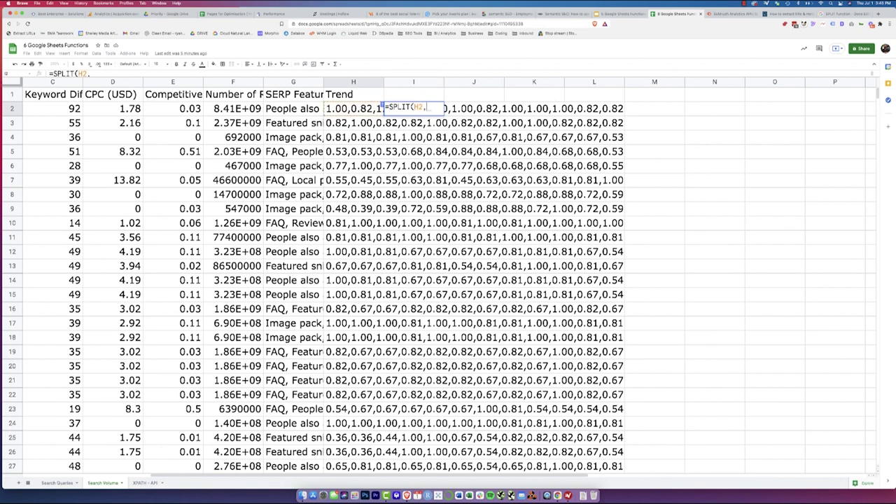
pyautogui.write('",")')
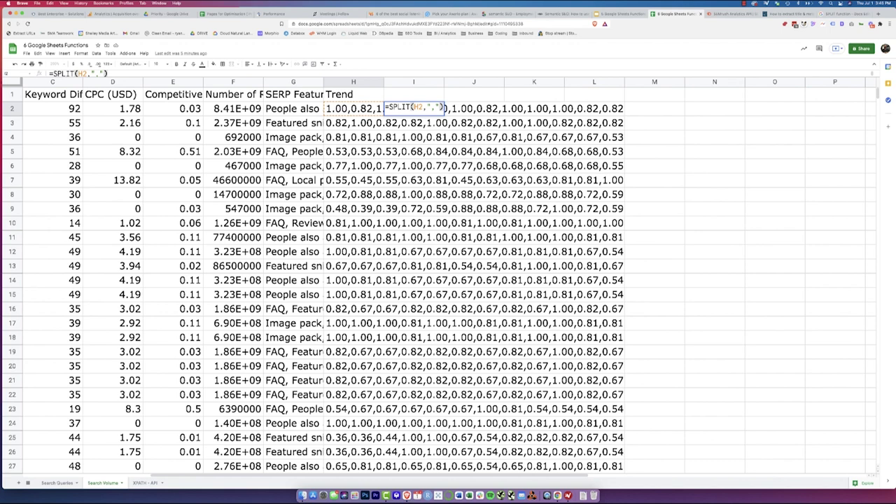
# Commit the SPLIT formula in I2 and fill it down every keyword row
pyautogui.press('Return')
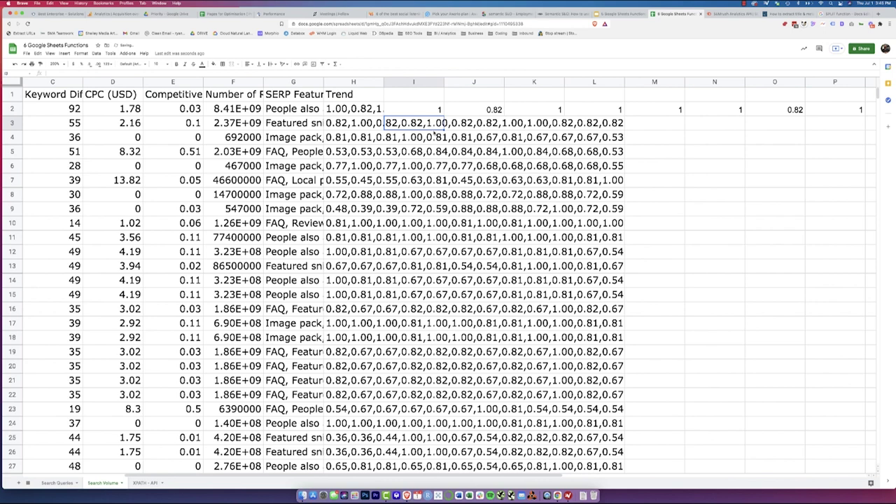
pyautogui.click(440, 111)
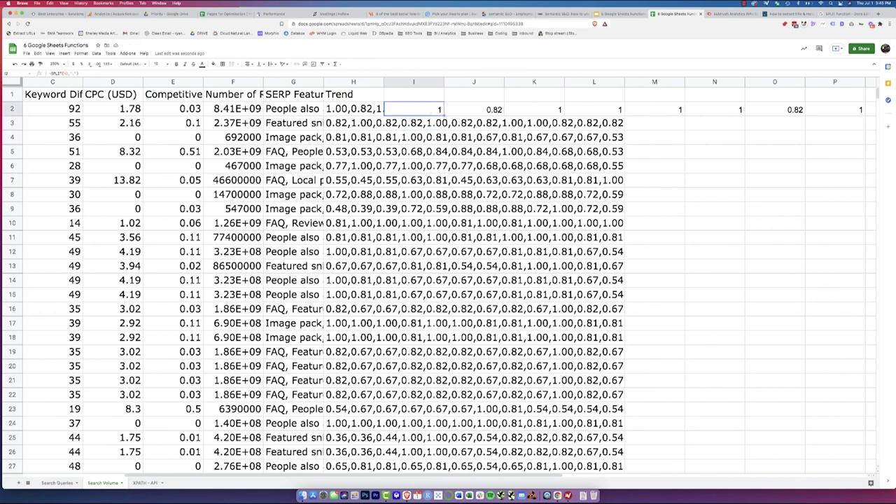
pyautogui.doubleClick(443, 114)
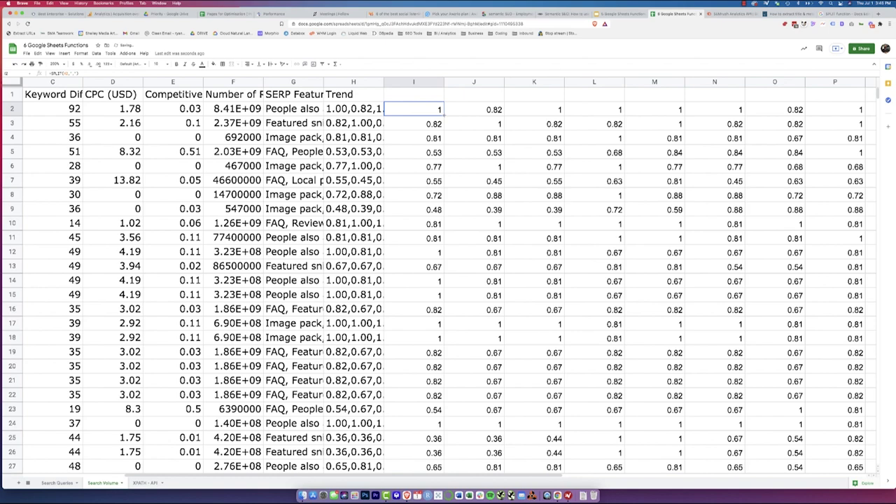
pyautogui.scroll(-10, 454, 234)
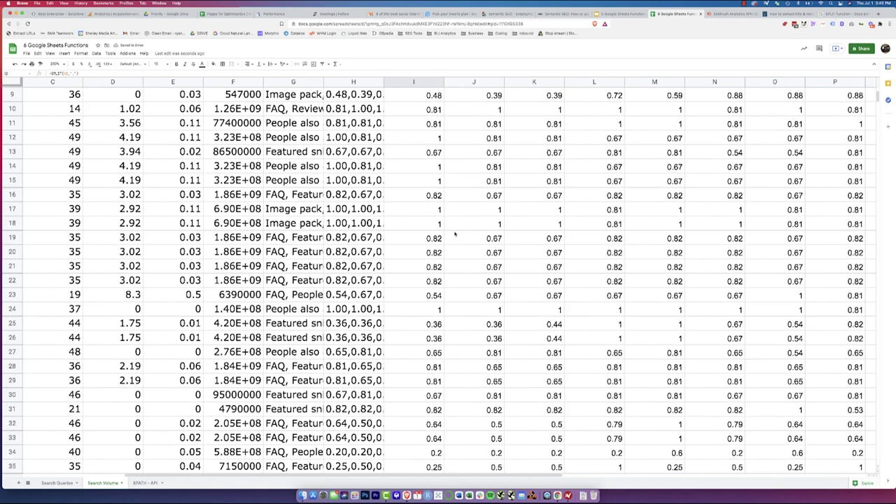
pyautogui.scroll(-10, 455, 234)
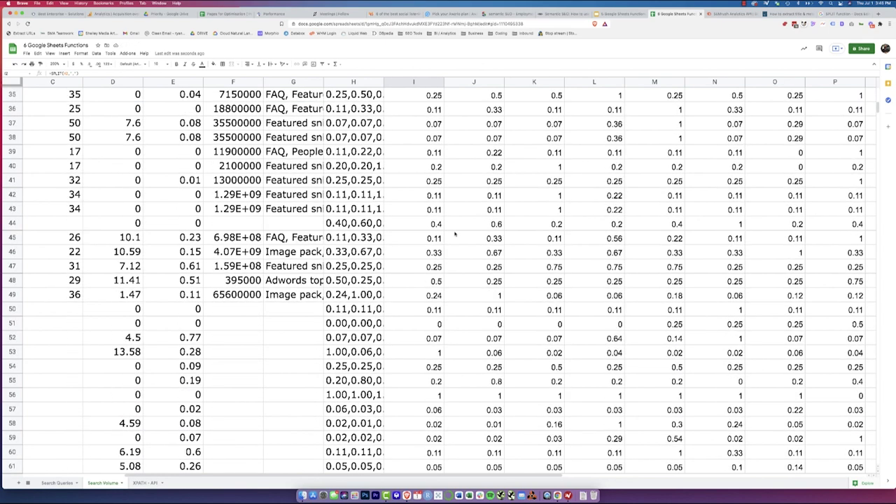
pyautogui.scroll(20, 455, 234)
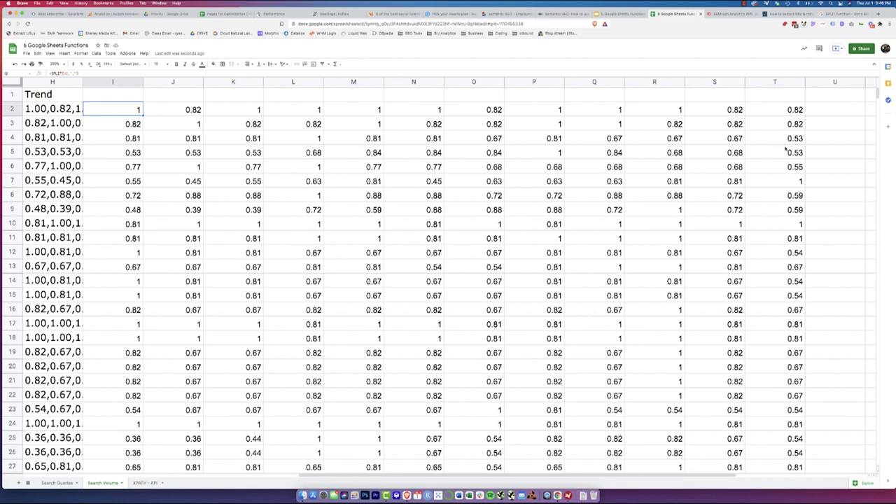
pyautogui.click(819, 115)
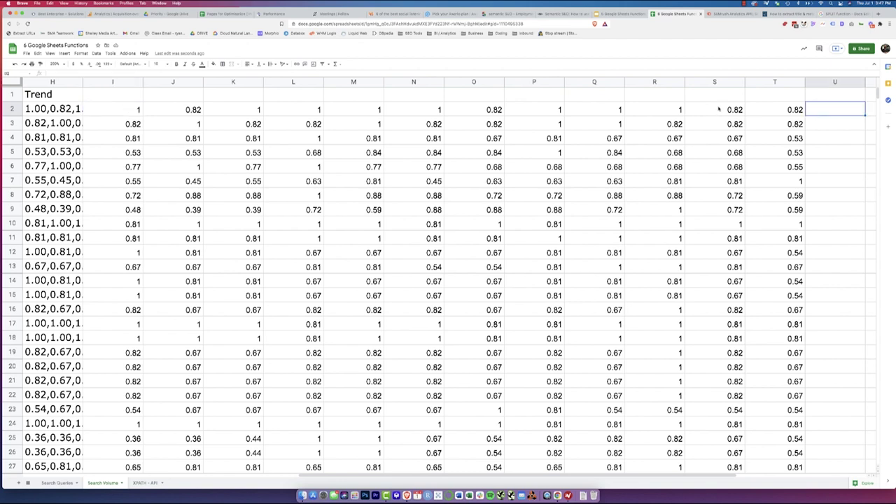
# Enter =SPARKLINE(I2:T2) in U2 and fill it down every keyword row
pyautogui.write('=spa')
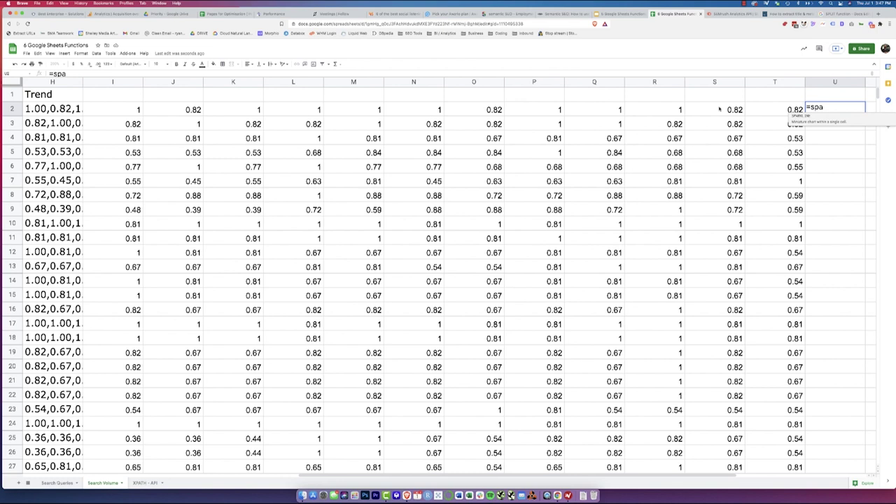
pyautogui.click(819, 117)
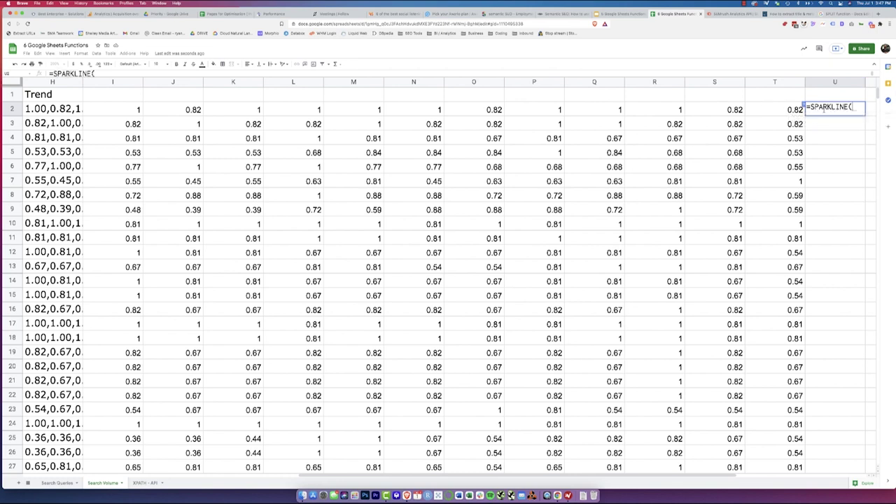
pyautogui.moveTo(139, 112); pyautogui.dragTo(773, 114)
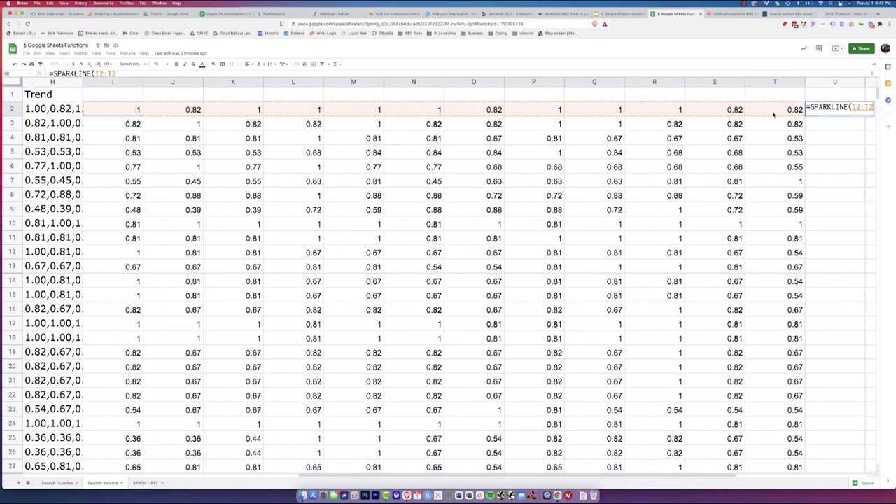
pyautogui.write(')')
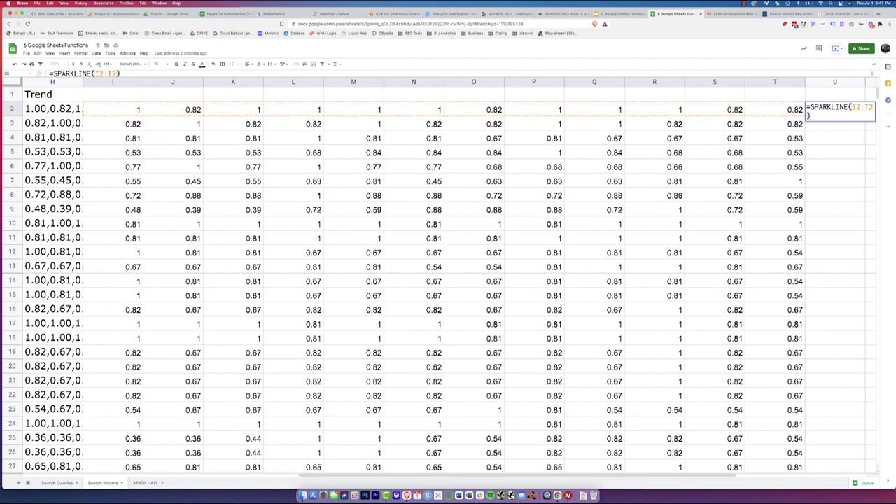
pyautogui.press('Return')
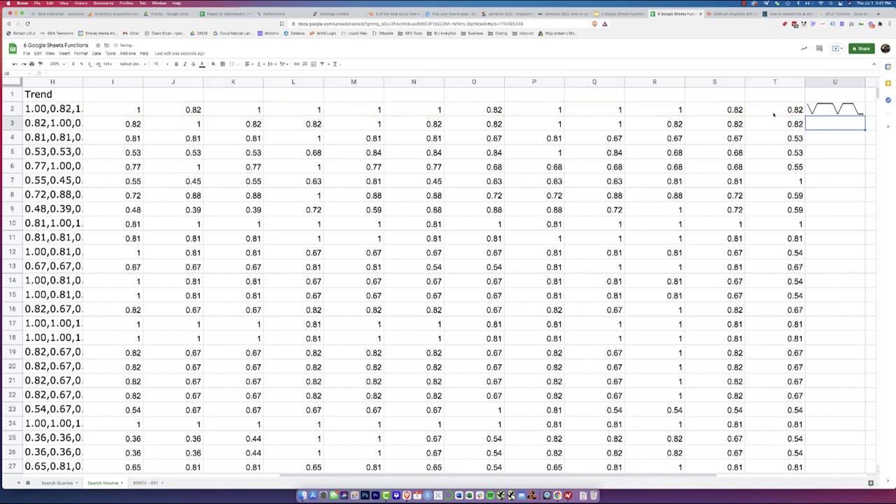
pyautogui.click(854, 103)
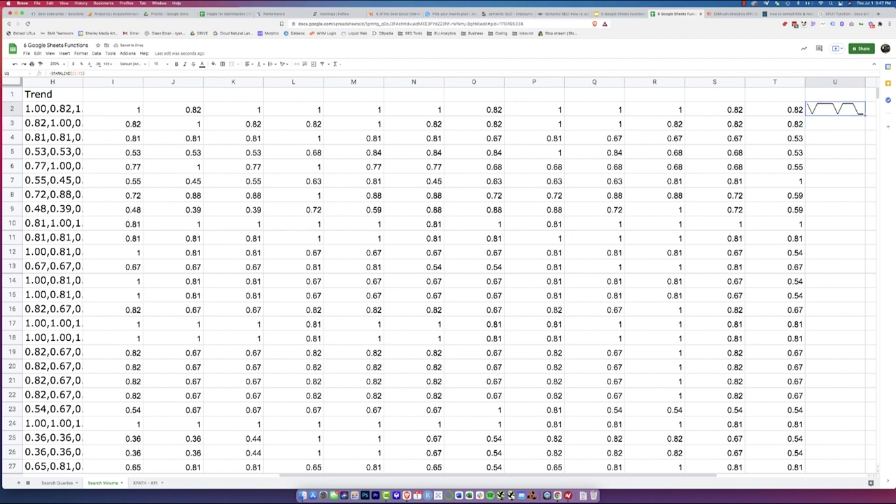
pyautogui.doubleClick(864, 115)
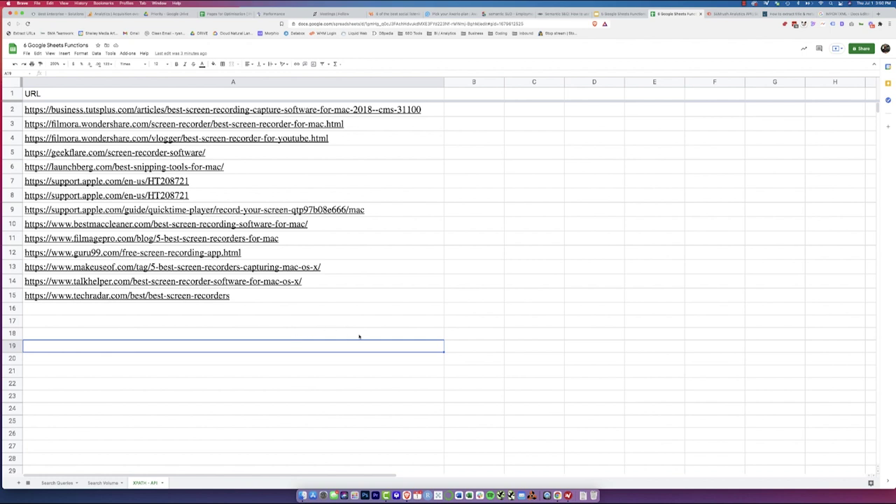
# Add Title and Meta Description headers in B1 and C1, then start an import formula in B2
pyautogui.click(468, 93)
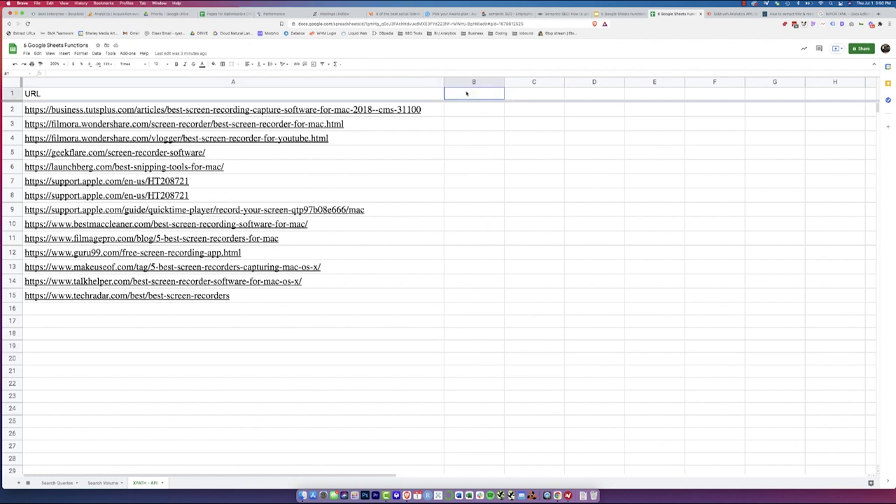
pyautogui.write('Tilee')
pyautogui.press('Tab')
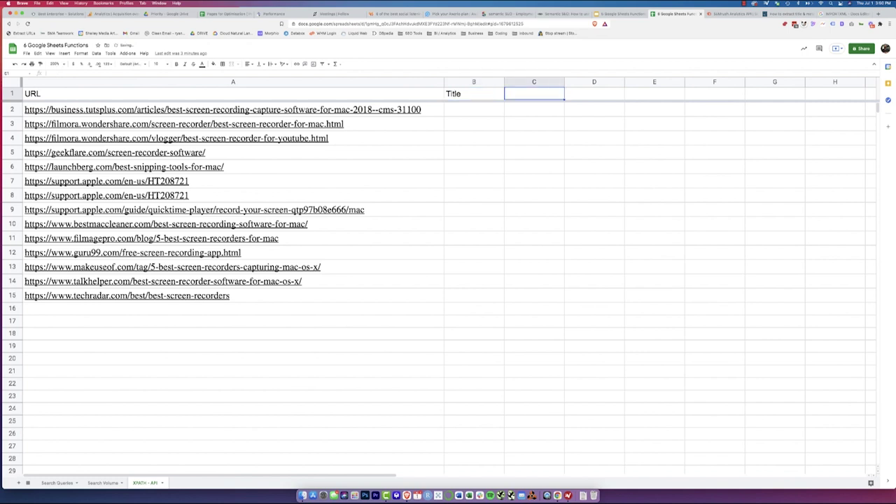
pyautogui.write('Meta Dec')
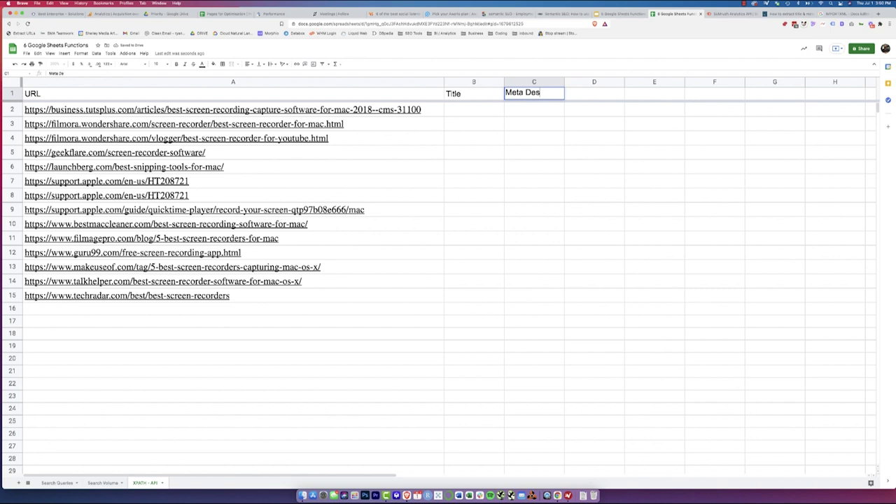
pyautogui.write('cription')
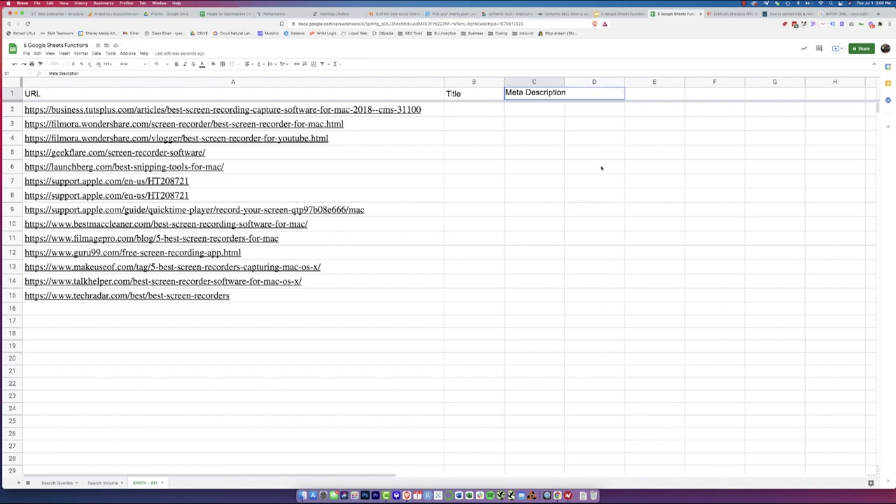
pyautogui.click(533, 180)
pyautogui.click(231, 320)
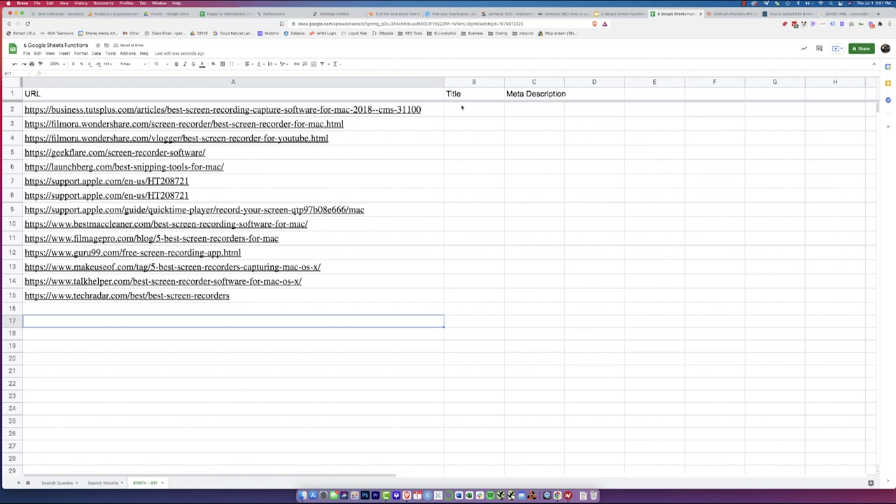
pyautogui.click(475, 109)
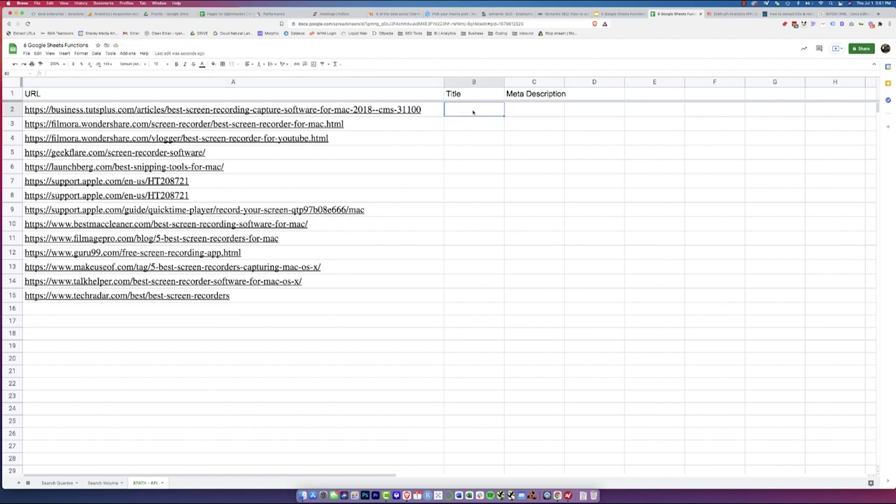
pyautogui.write('=impo')
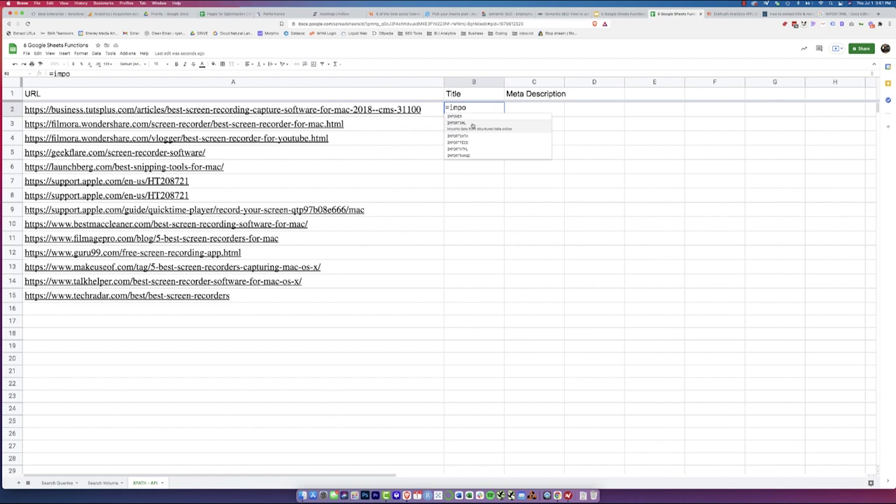
# Enter =IMPORTXML(A2,"//title") in B2 and widen column B to fit the title
pyautogui.click(473, 125)
pyautogui.moveTo(329, 112)
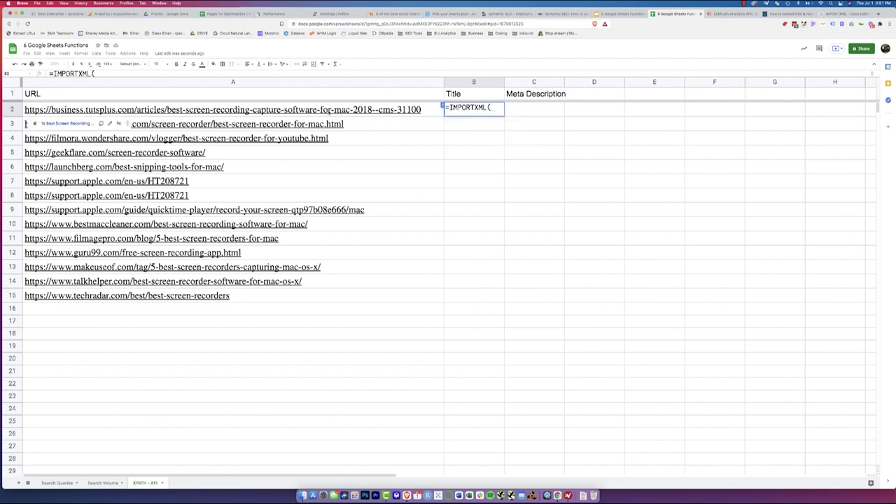
pyautogui.click(329, 112)
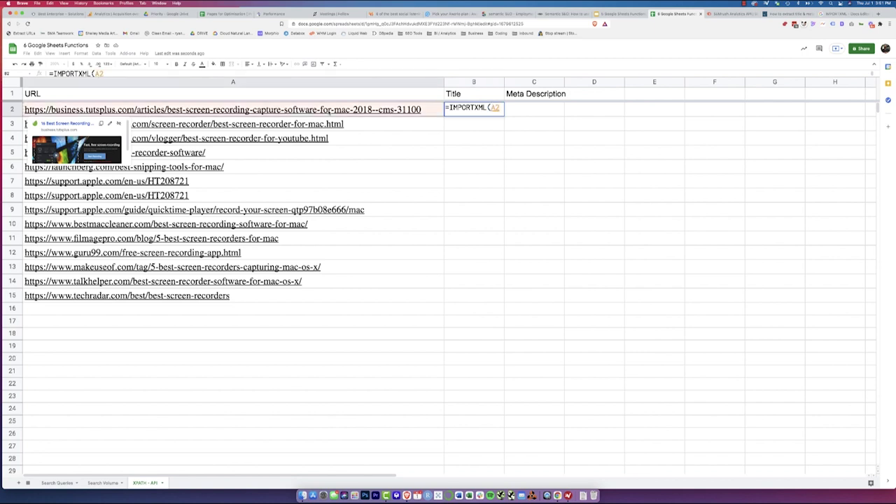
pyautogui.write(',')
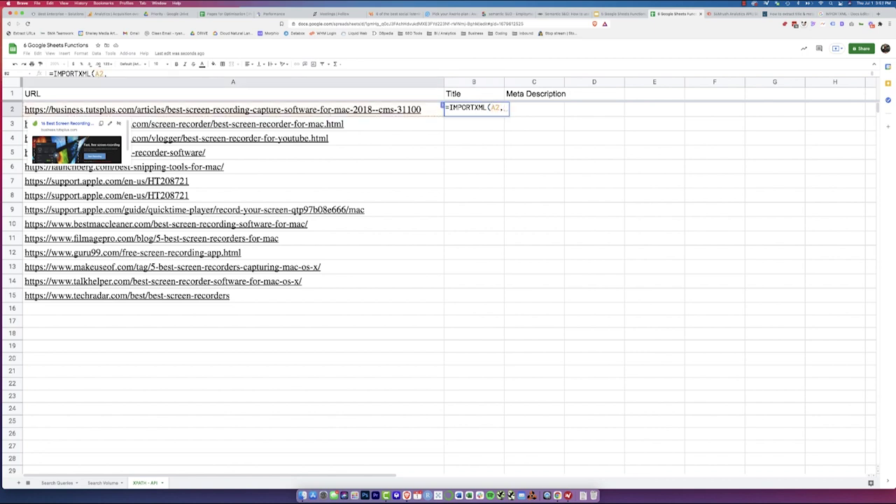
pyautogui.write('""')
pyautogui.write('//titl')
pyautogui.write('e')
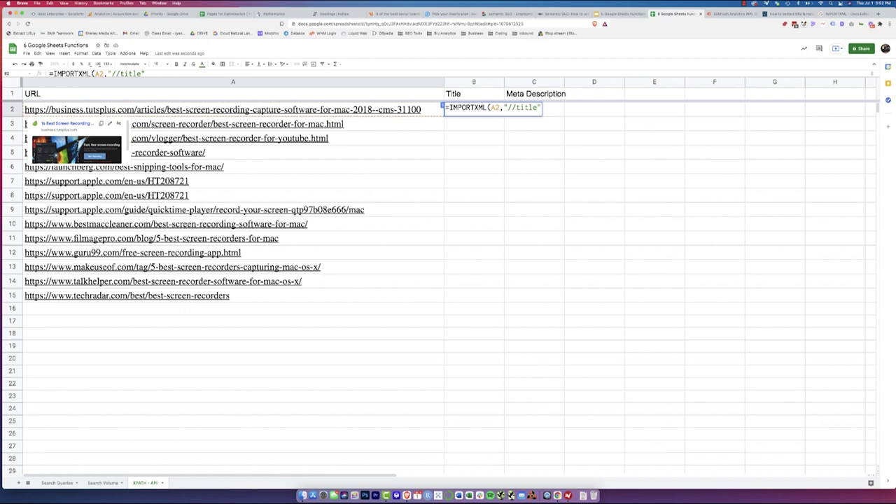
pyautogui.write(')')
pyautogui.press('Return')
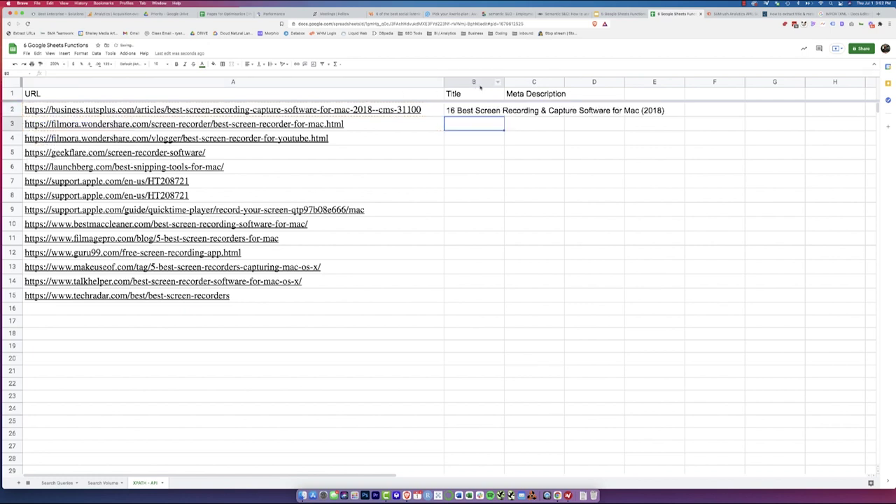
pyautogui.moveTo(503, 82); pyautogui.dragTo(670, 124)
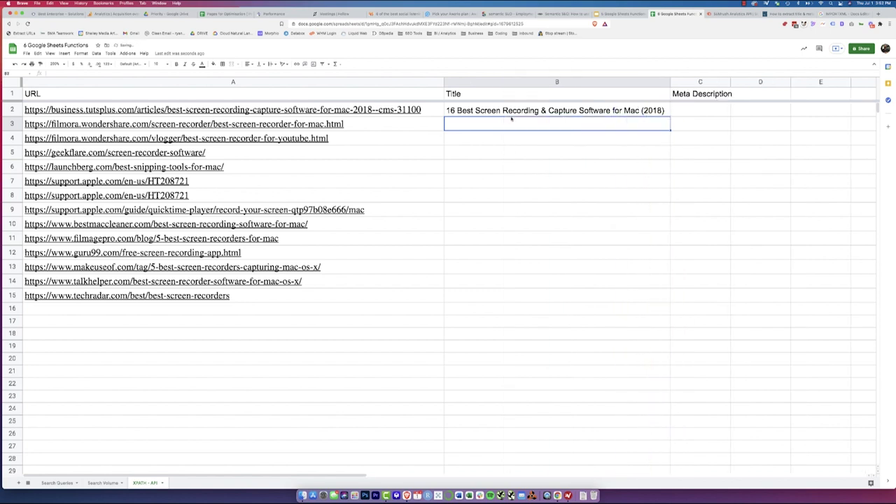
pyautogui.click(663, 110)
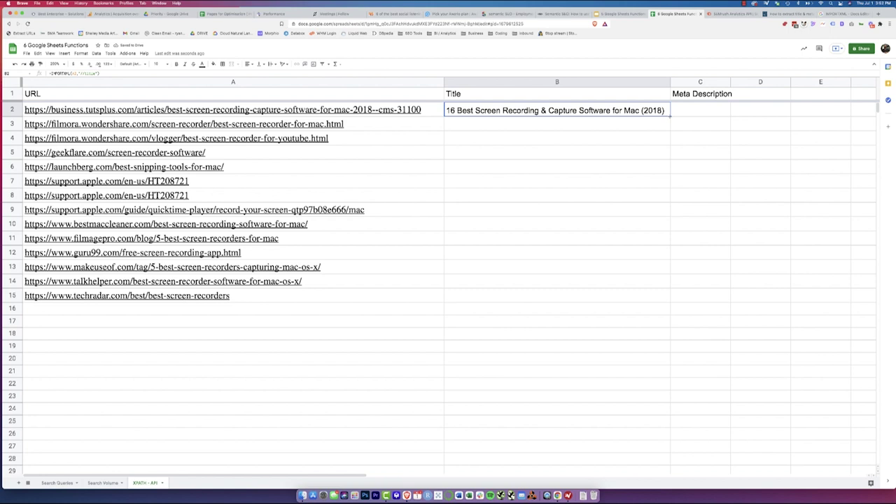
# Copy the IMPORTXML title formula from B2 down to B15
pyautogui.moveTo(638, 275); pyautogui.dragTo(638, 292)
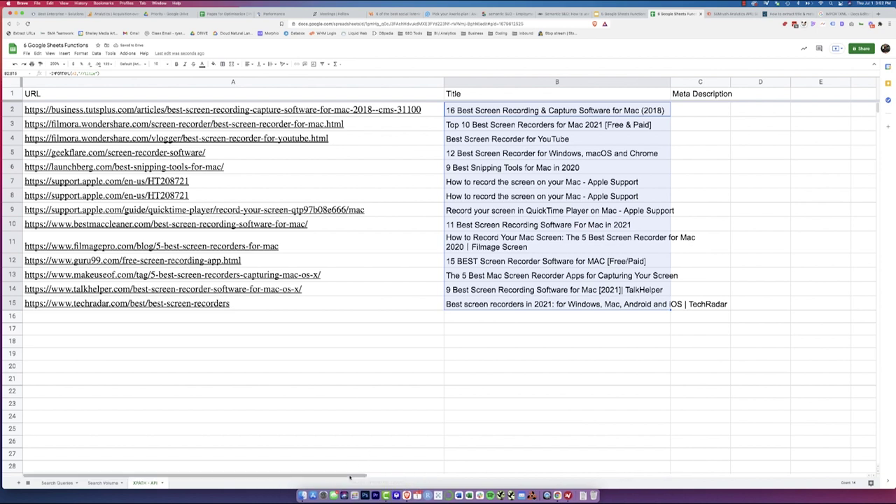
pyautogui.moveTo(351, 476); pyautogui.dragTo(419, 478)
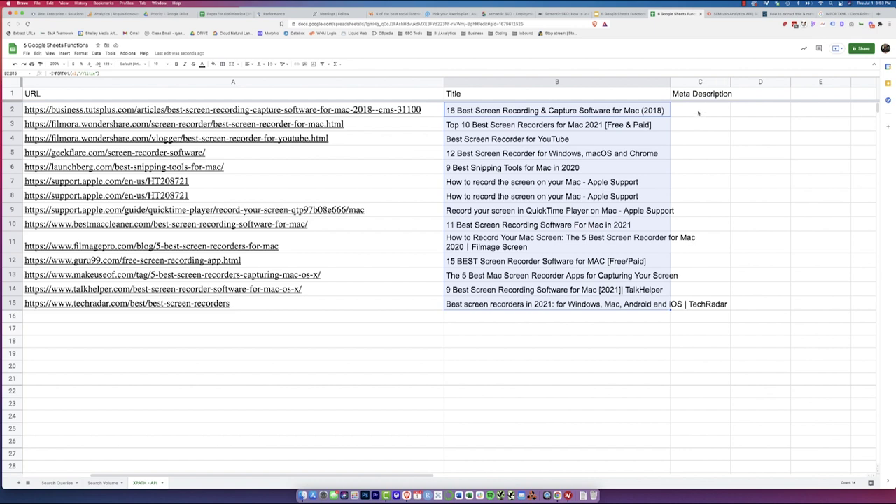
pyautogui.click(699, 112)
# Begin =IMPORTXML(A2, in C2, then bring up the 'How to extract title & meta data' blog post
pyautogui.write('=')
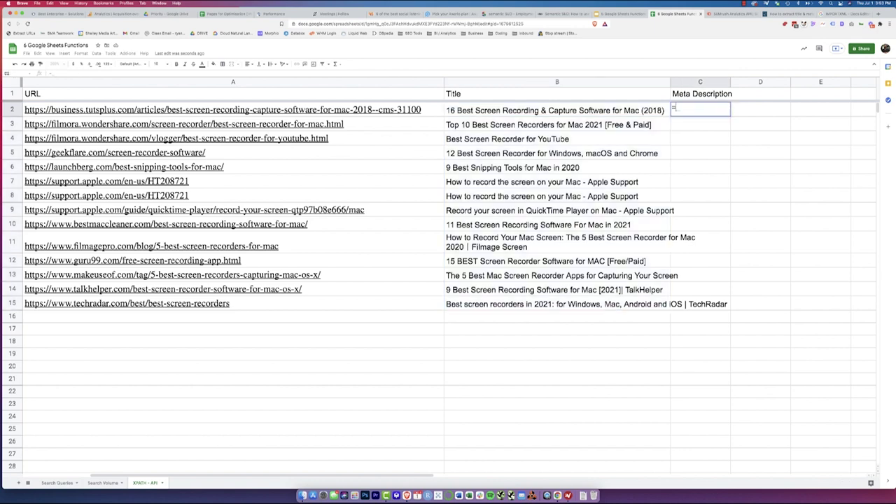
pyautogui.write('import')
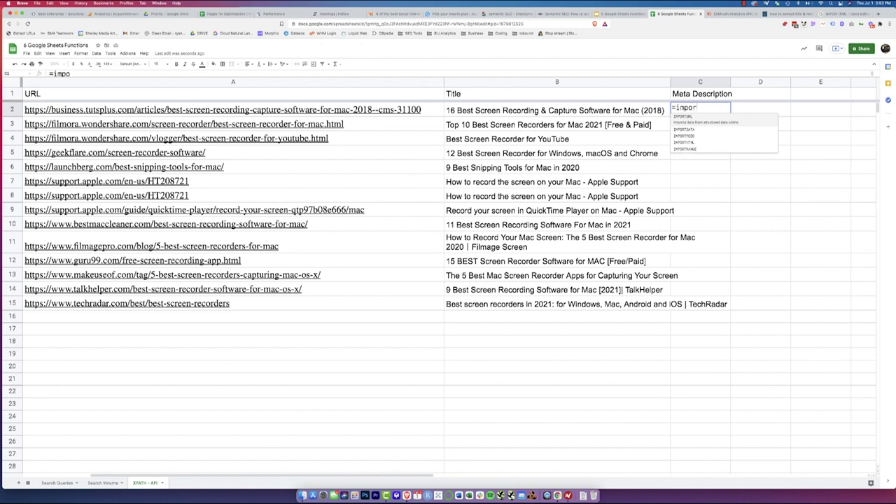
pyautogui.click(691, 117)
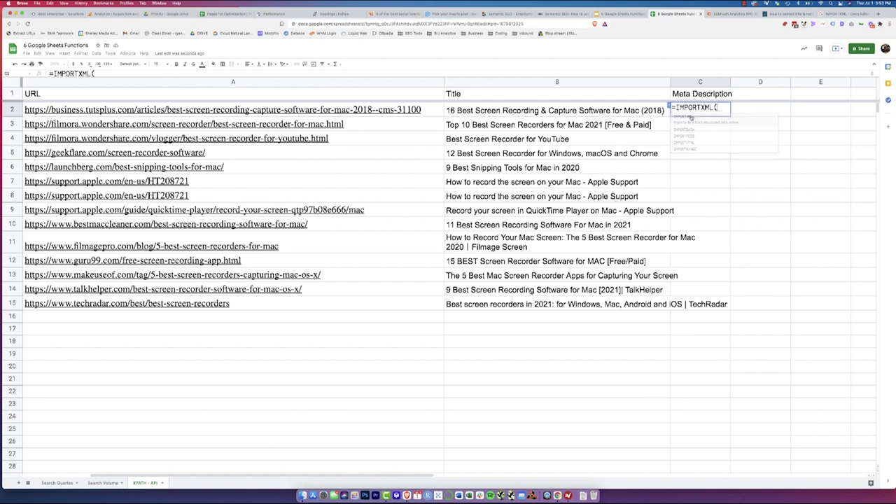
pyautogui.click(412, 112)
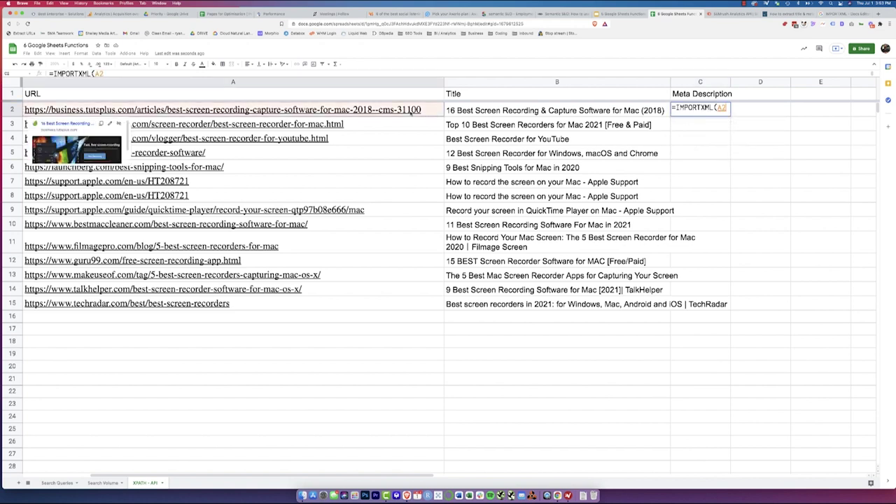
pyautogui.write(',')
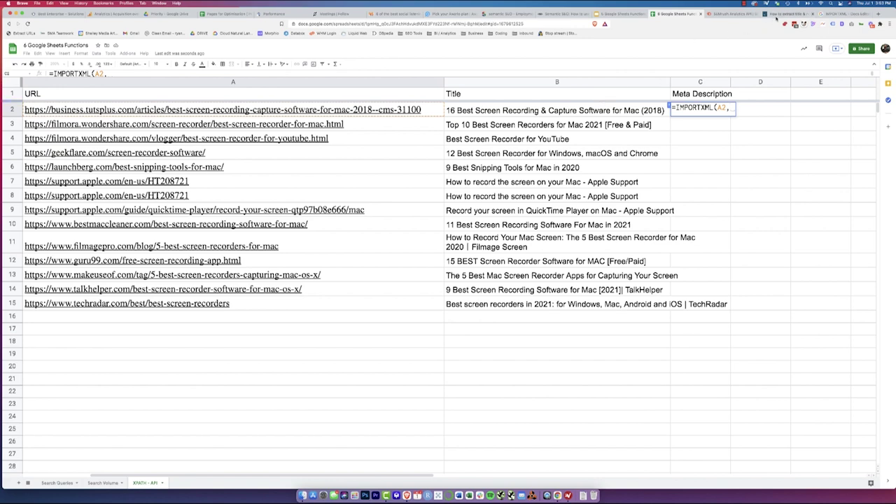
pyautogui.click(777, 14)
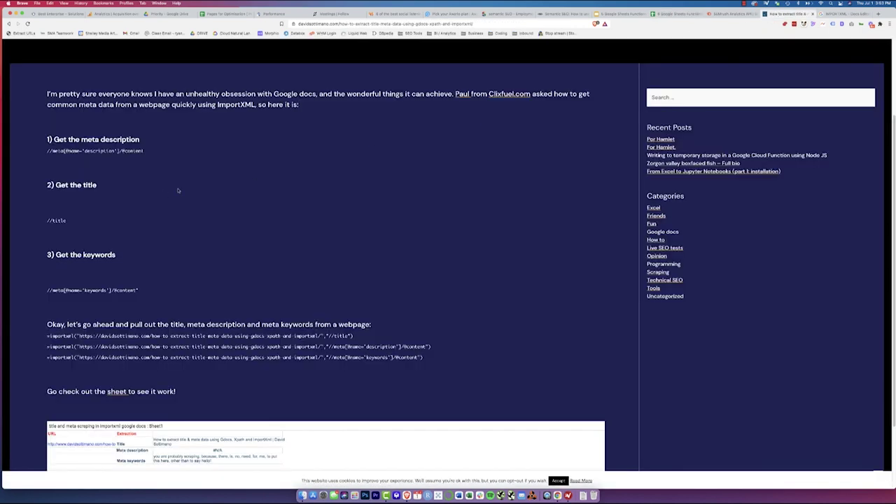
pyautogui.scroll(3, 200, 168)
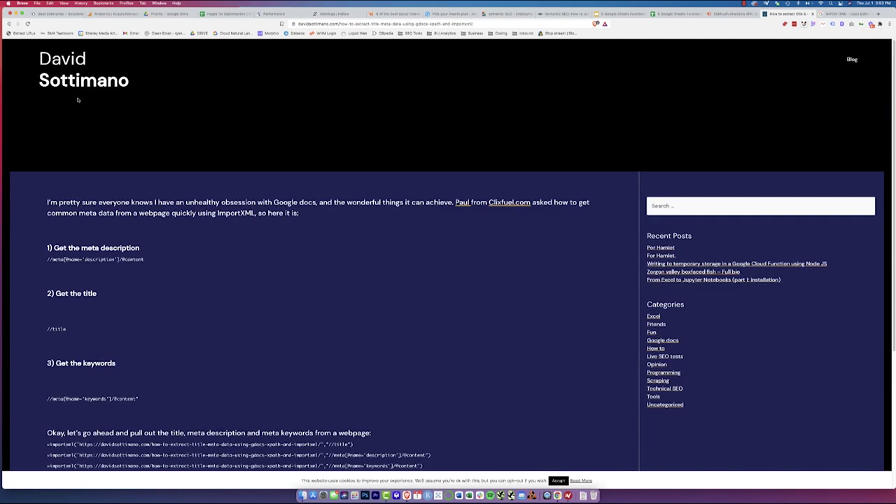
pyautogui.scroll(-2, 183, 153)
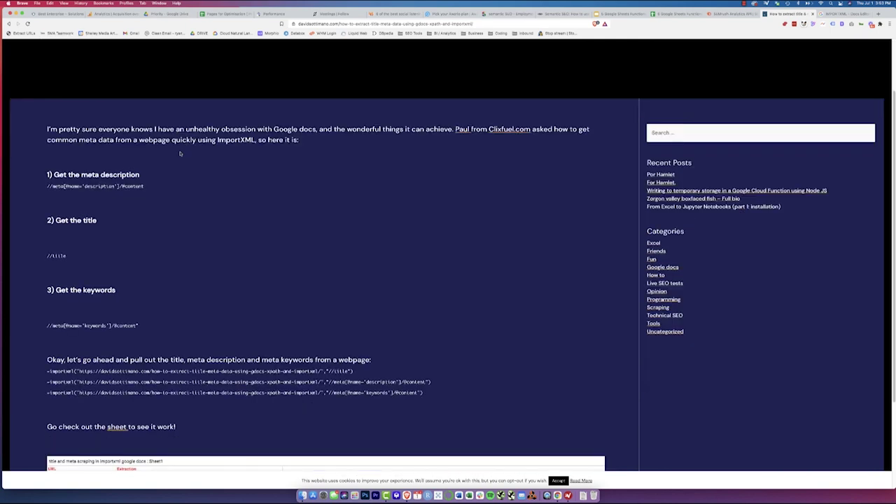
pyautogui.moveTo(48, 186); pyautogui.dragTo(162, 195)
pyautogui.press('super+c')
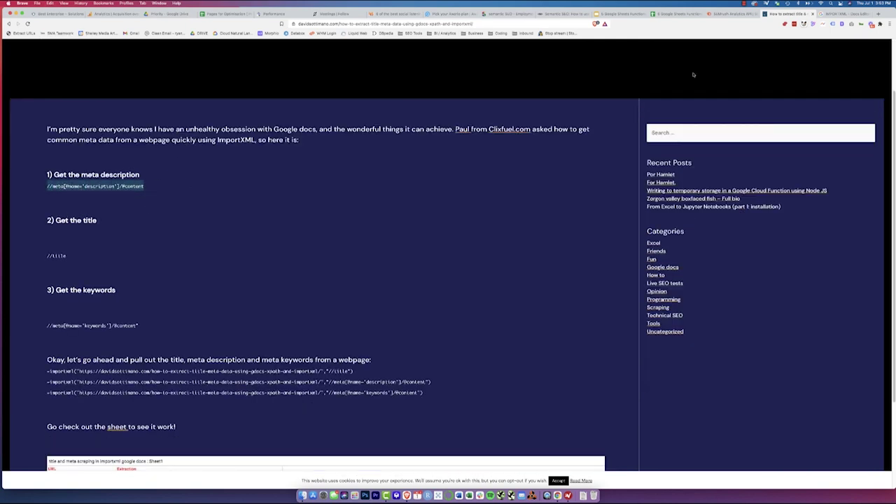
pyautogui.click(669, 14)
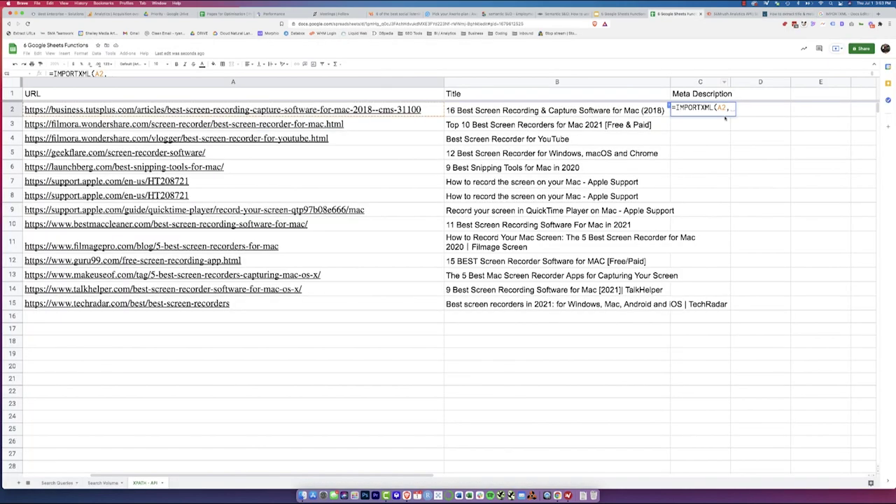
# Finish C2's IMPORTXML with the pasted meta description XPath and fill it down through C15
pyautogui.write("''")
pyautogui.write('"')
pyautogui.press('Left')
pyautogui.press('super+v')
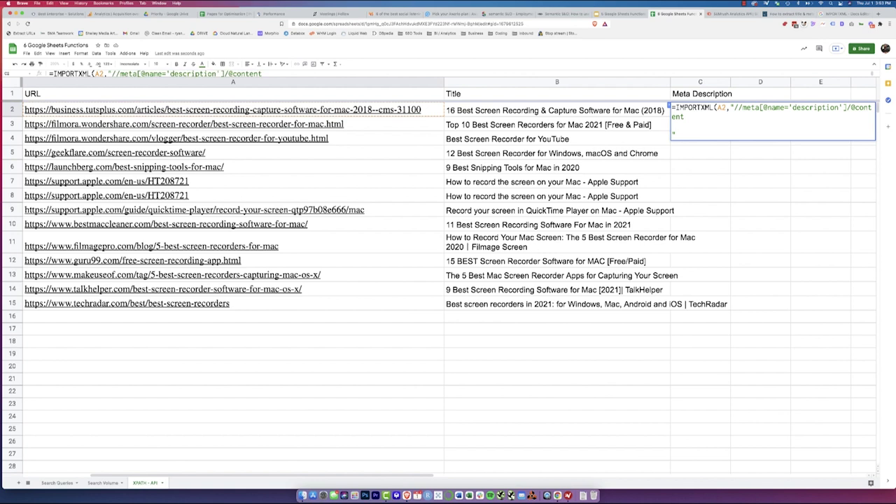
pyautogui.write(')')
pyautogui.press('Return')
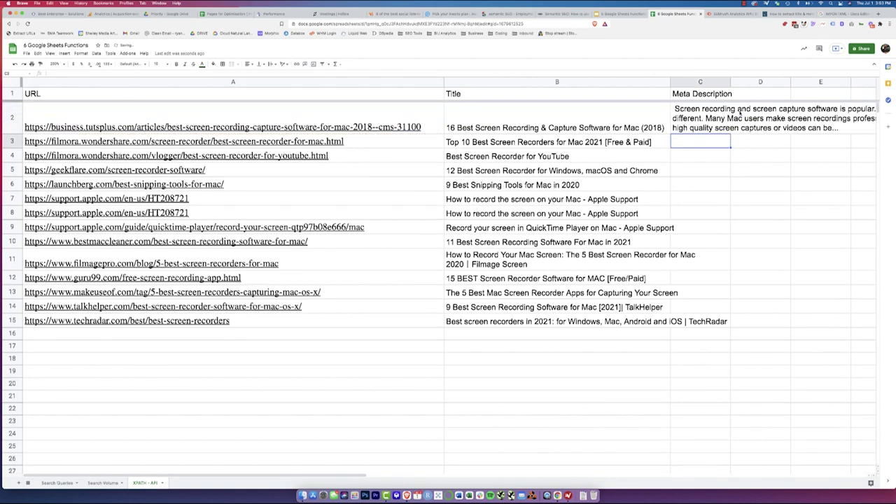
pyautogui.press('Up')
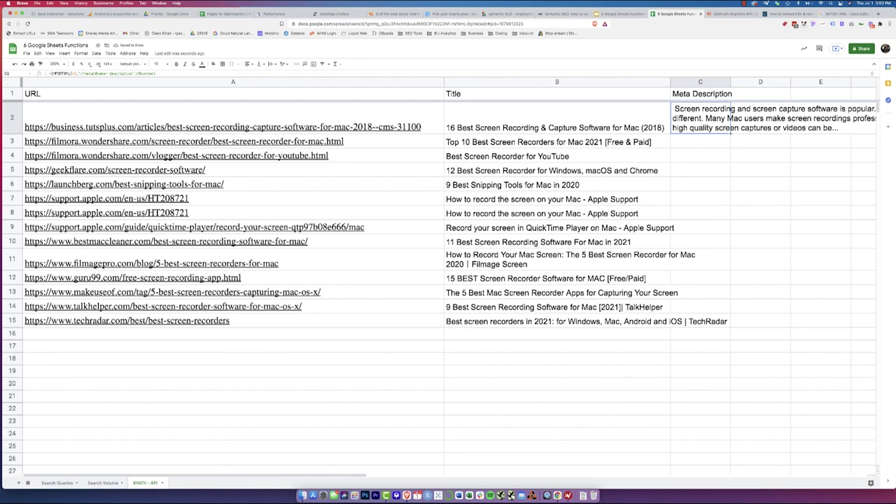
pyautogui.hotkey('ctrl', 'Return')
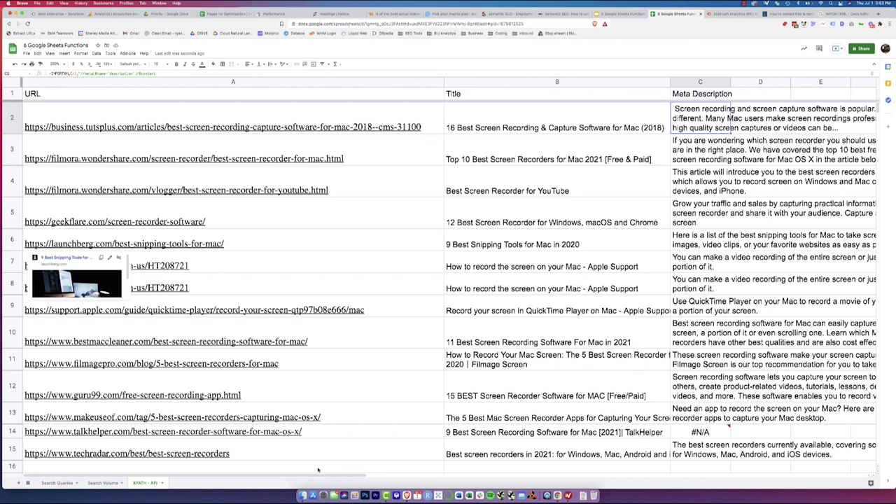
pyautogui.moveTo(332, 476); pyautogui.dragTo(519, 476)
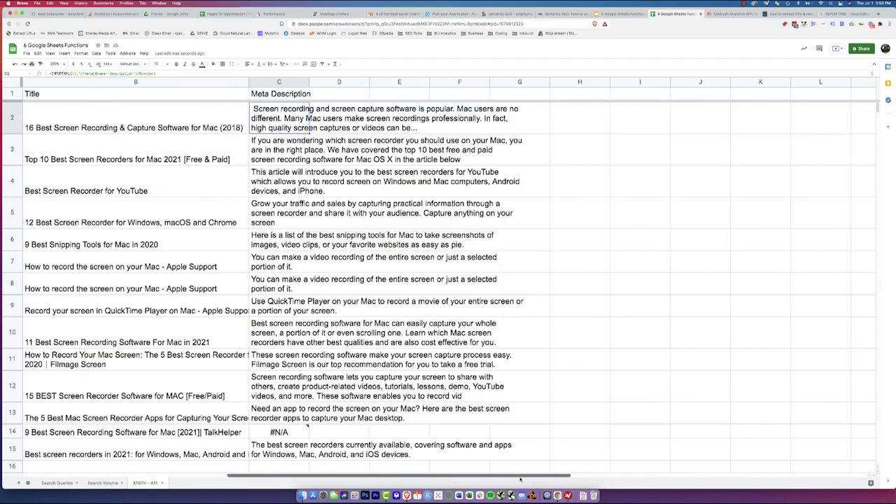
# Insert a new column right of Title and head it 'Title Length'
pyautogui.rightClick(231, 83)
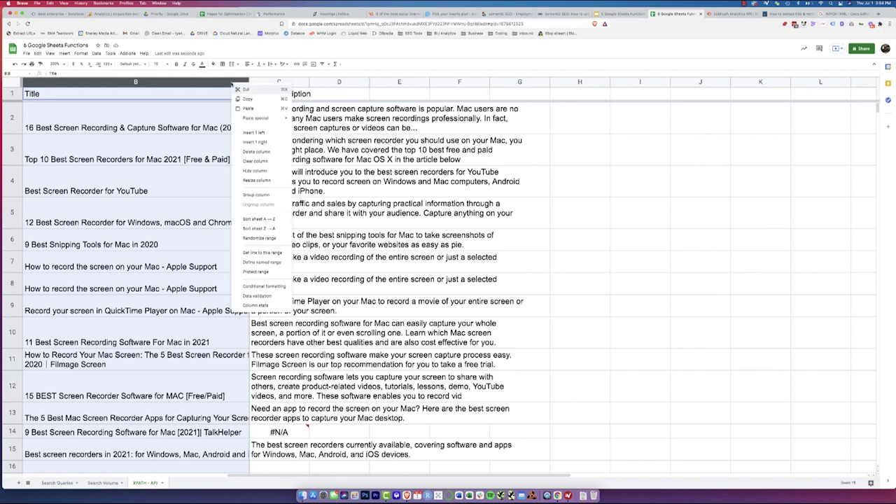
pyautogui.click(260, 142)
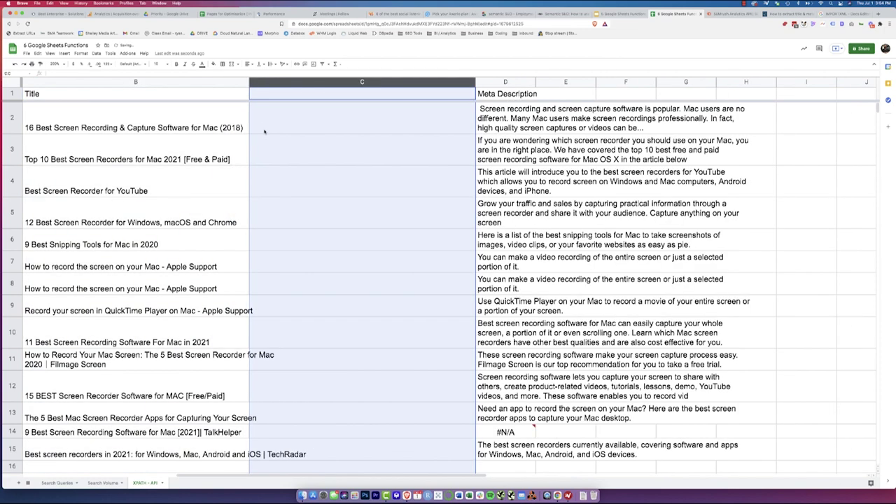
pyautogui.click(280, 96)
pyautogui.write('T')
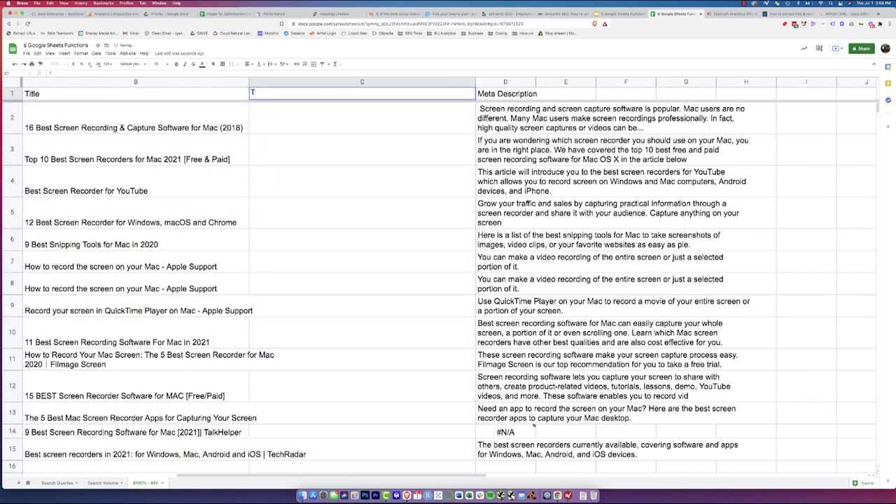
pyautogui.write('itle Lenght')
pyautogui.click(312, 111)
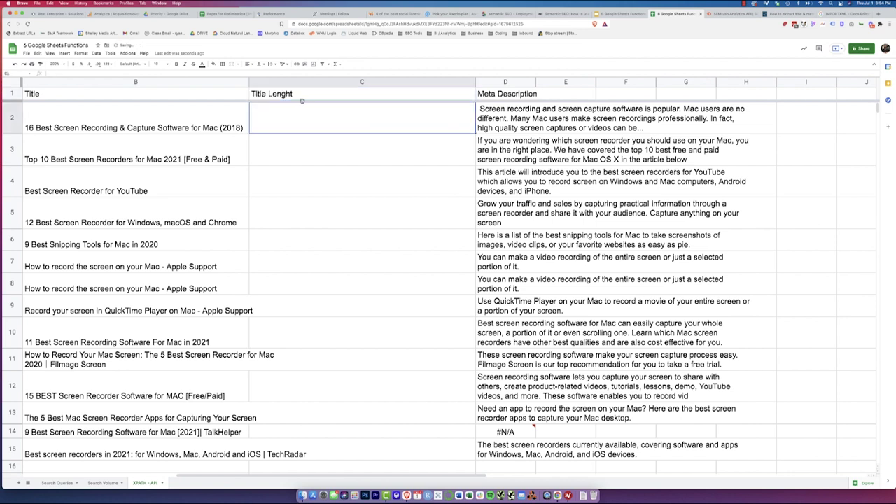
pyautogui.click(299, 96)
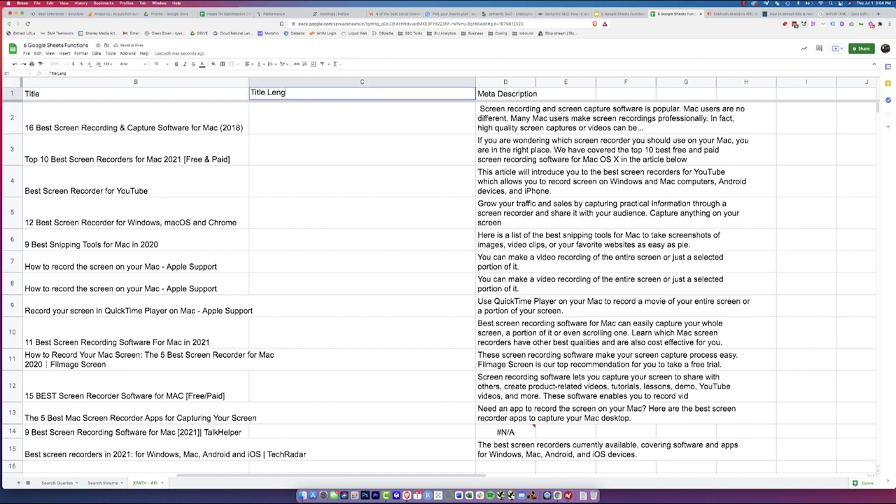
pyautogui.write('th')
pyautogui.click(303, 114)
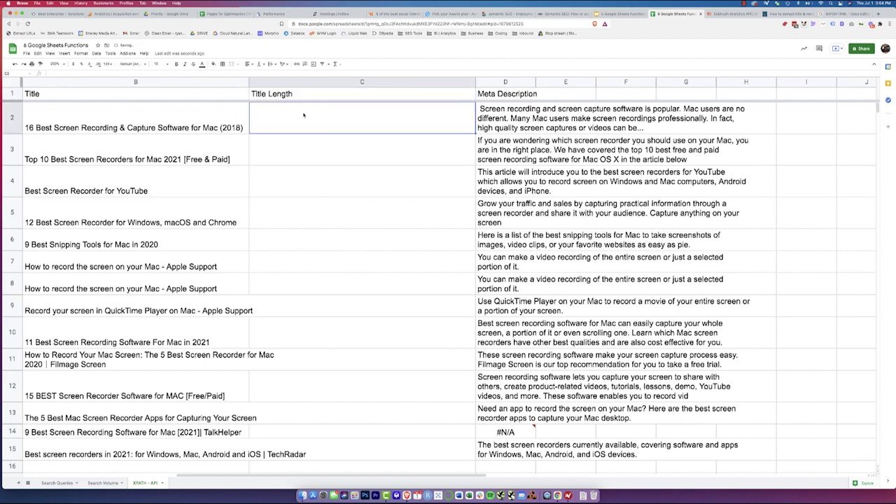
# Enter =len(B2) in C2 and autofill the title lengths down to row 15
pyautogui.write('=len')
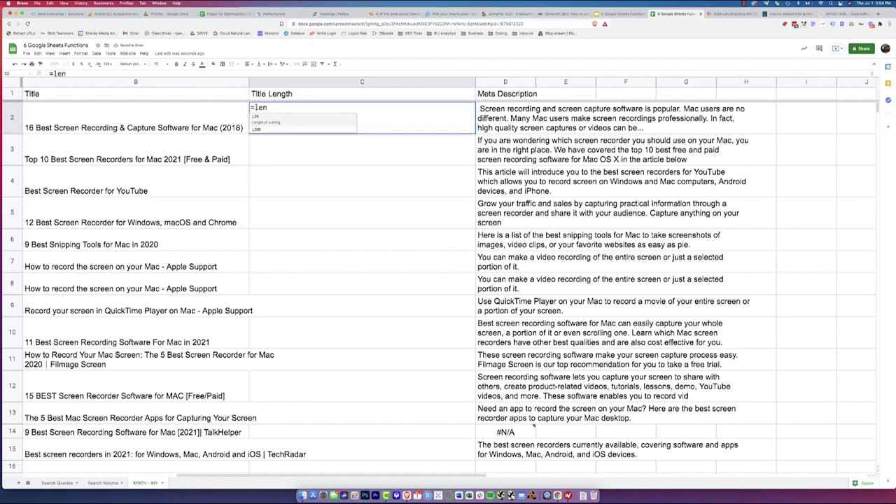
pyautogui.write('(')
pyautogui.click(239, 113)
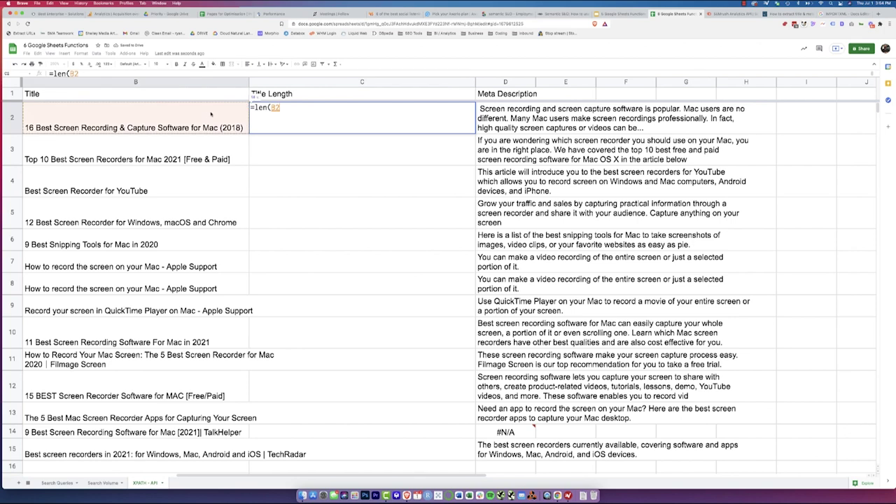
pyautogui.write(')')
pyautogui.press('Return')
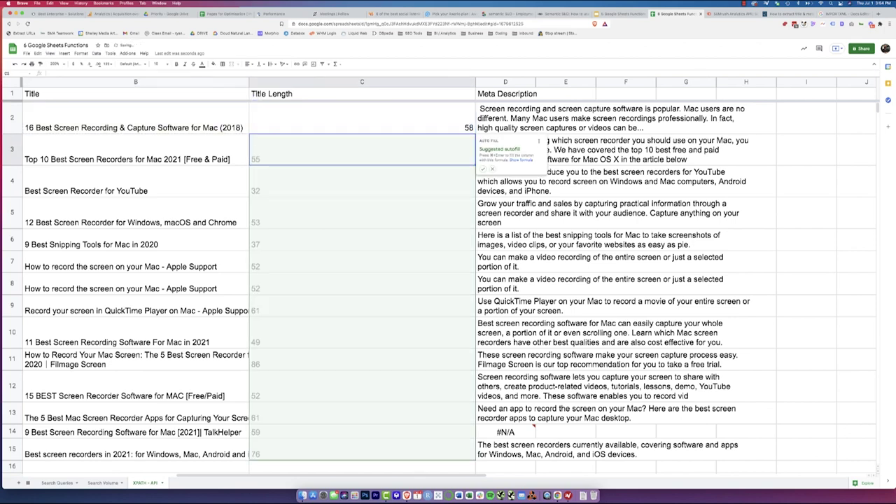
pyautogui.click(483, 169)
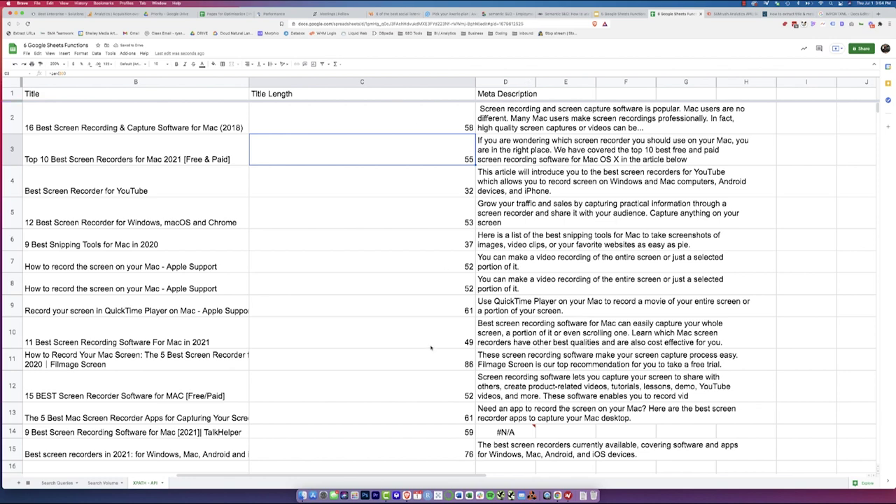
pyautogui.moveTo(399, 476); pyautogui.dragTo(233, 447)
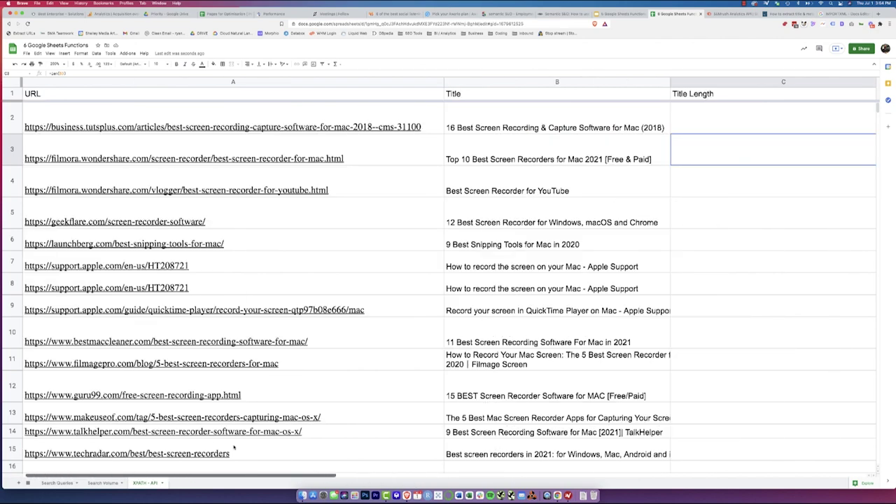
pyautogui.moveTo(223, 374)
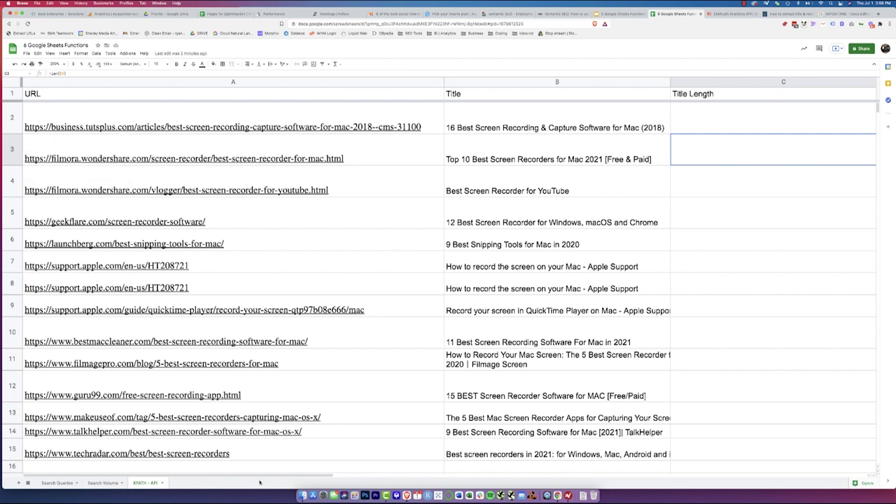
# Widen the Meta Description column, then enter =TRANSPOSE(IMPORTDATA("")) in E2 with empty quotes
pyautogui.moveTo(266, 476); pyautogui.dragTo(398, 476)
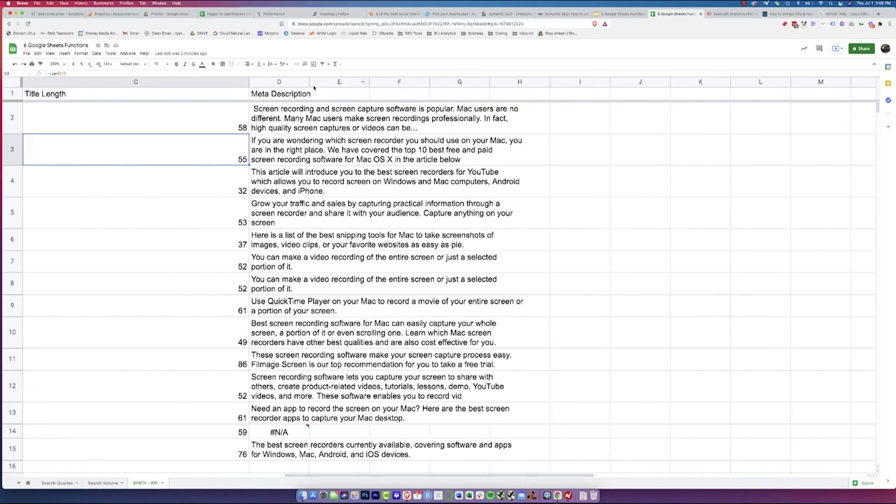
pyautogui.moveTo(308, 82); pyautogui.dragTo(531, 82)
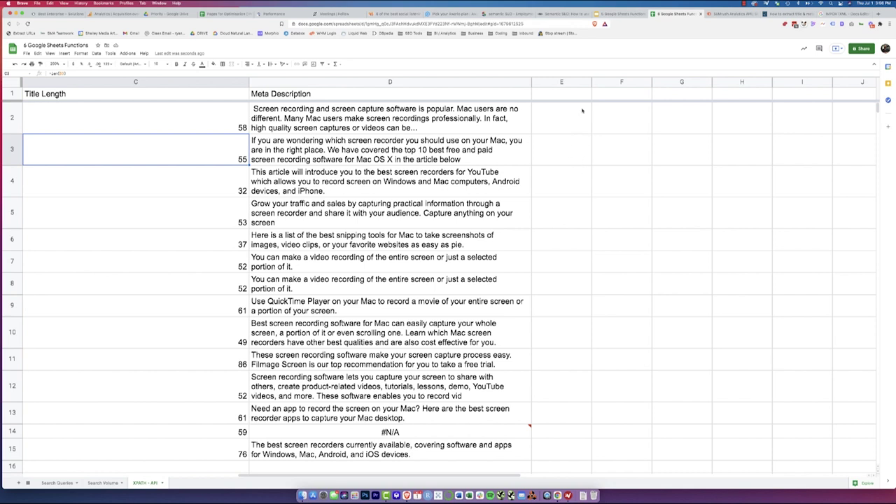
pyautogui.click(541, 119)
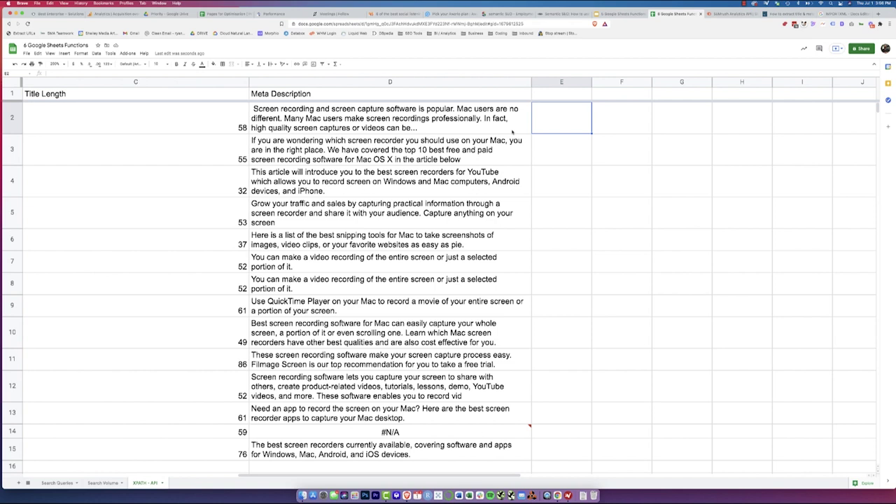
pyautogui.write('=tr')
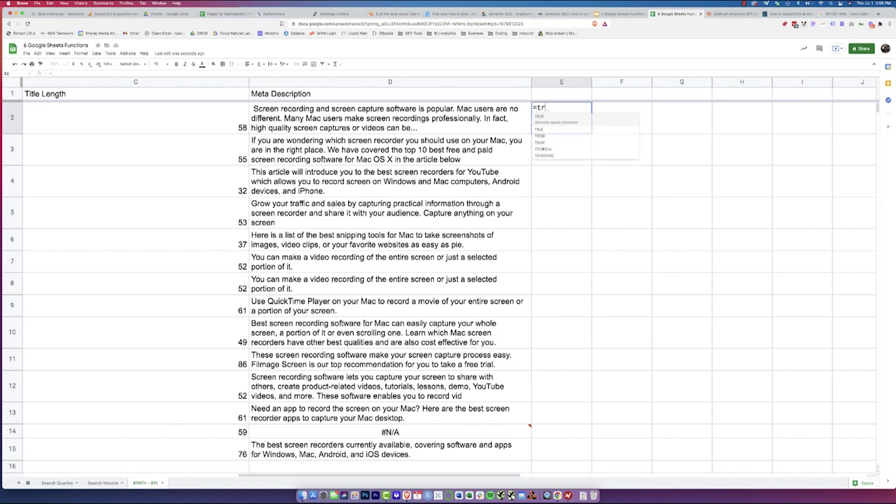
pyautogui.write('ans')
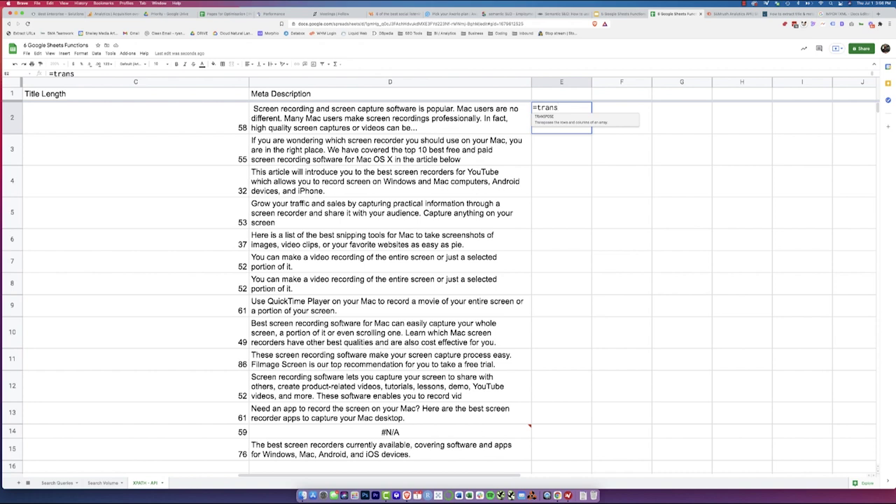
pyautogui.press('Tab')
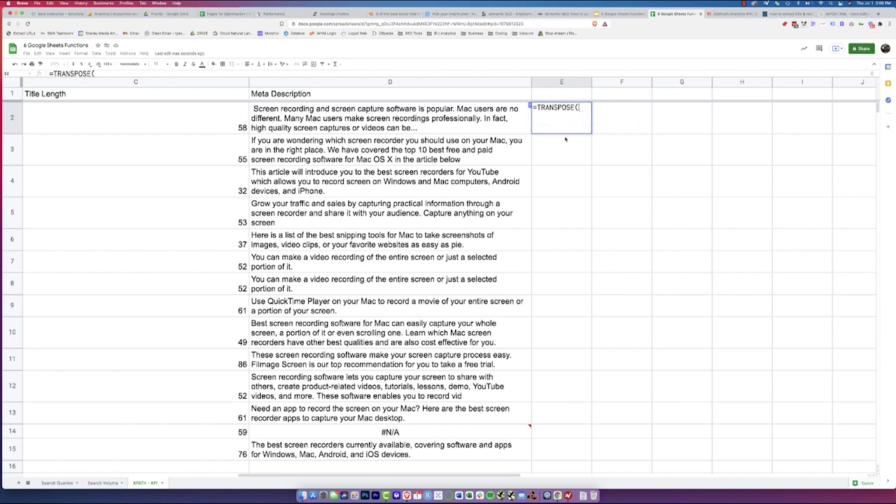
pyautogui.moveTo(562, 358); pyautogui.dragTo(560, 387)
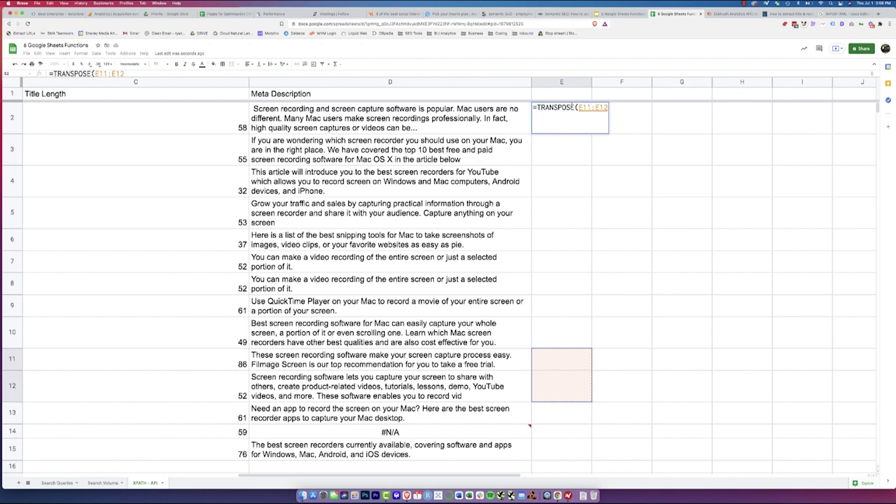
pyautogui.press('BackSpace')
pyautogui.press('BackSpace')
pyautogui.press('BackSpace')
pyautogui.press('BackSpace')
pyautogui.press('BackSpace')
pyautogui.press('BackSpace')
pyautogui.press('BackSpace')
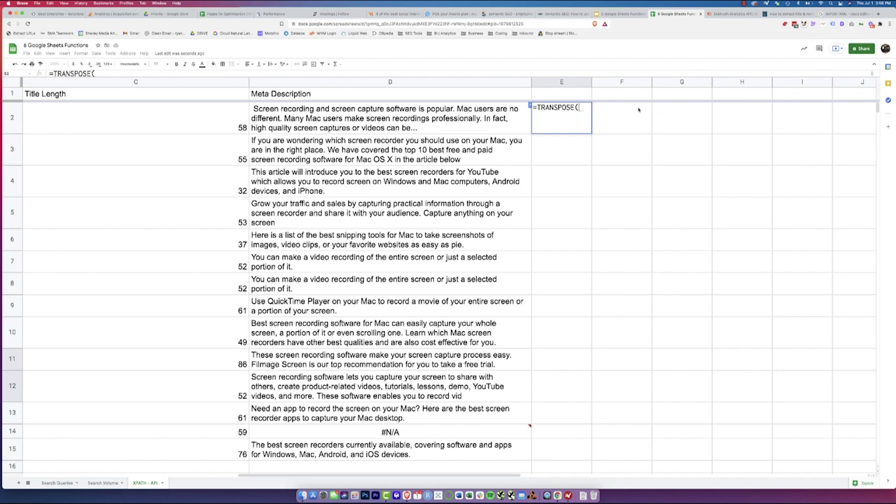
pyautogui.write('impo')
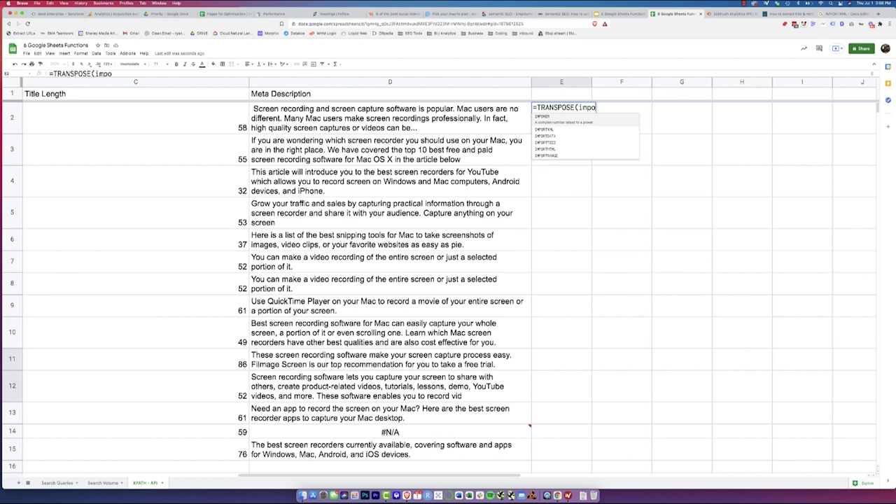
pyautogui.click(562, 131)
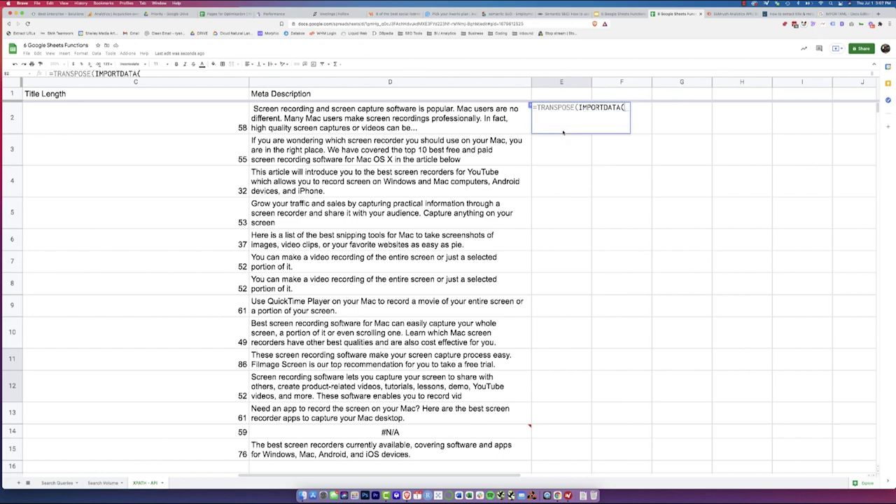
pyautogui.write('""')
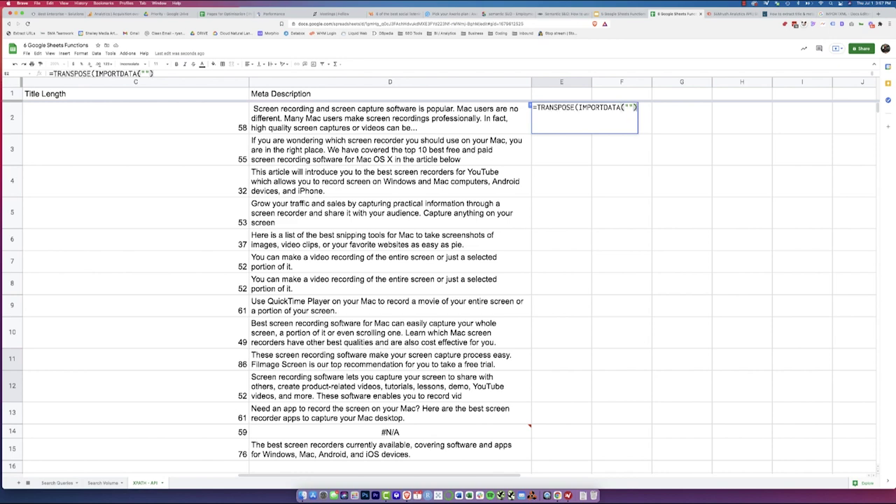
pyautogui.write('))')
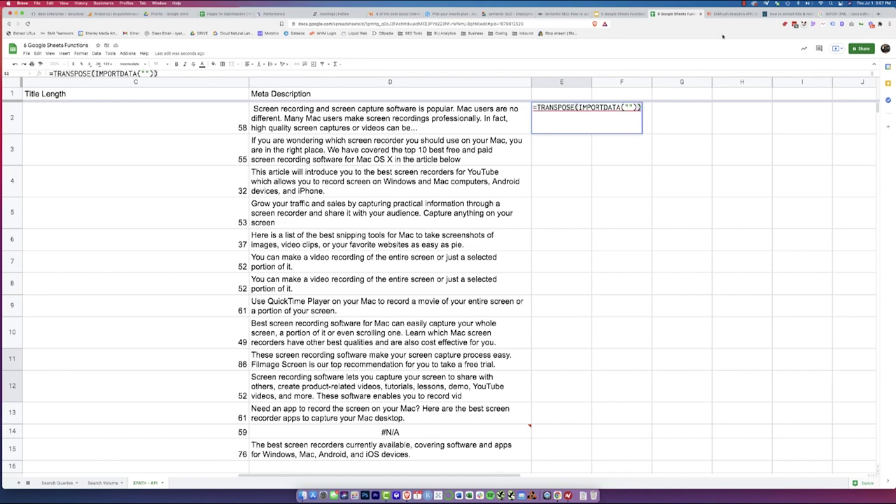
pyautogui.click(726, 14)
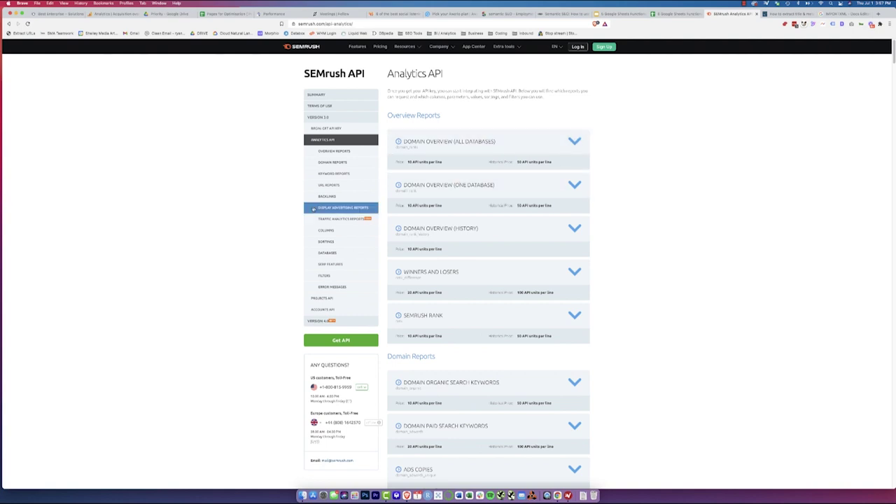
# Copy the URL Organic Search Keywords request example from the URL Reports section
pyautogui.click(365, 184)
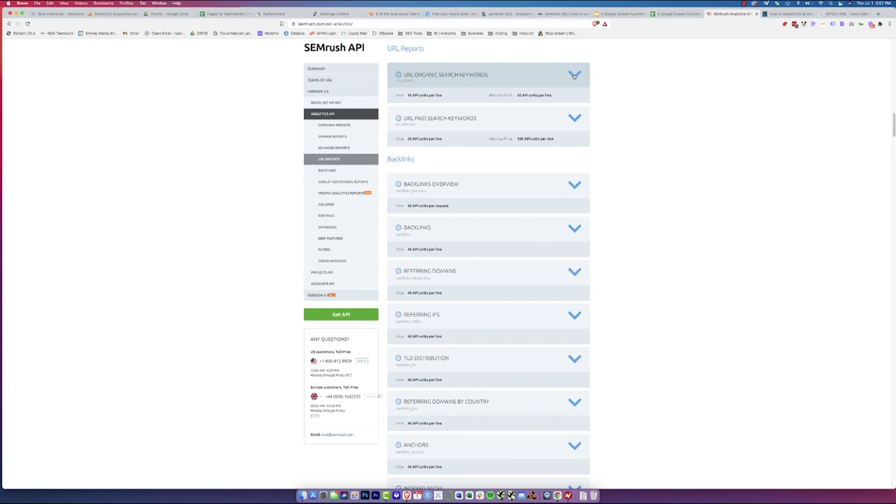
pyautogui.click(574, 75)
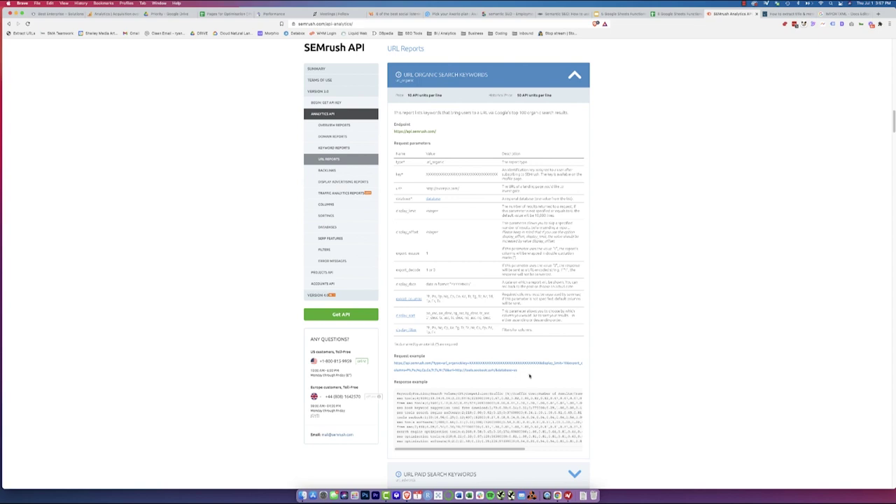
pyautogui.moveTo(518, 370); pyautogui.dragTo(396, 361)
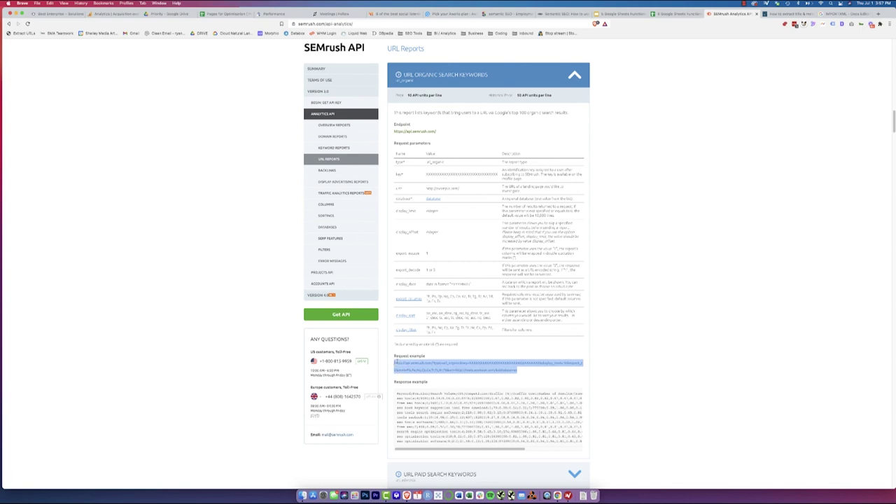
pyautogui.click(679, 13)
# Paste the SEMrush request into E2's IMPORTDATA and trim the export columns to Ph,Po,Nq
pyautogui.write('https://api.semrush.com/?type=url_organic&key=XXXXXXXXXXXXXXXXXXXXXXXXXXXXXXXX&display_limit=10&export_columns=Ph,Po,Nq,Cp,Co,Tr,Tc,Nr,Td&url=http://tools.seobook.com/&database=us')
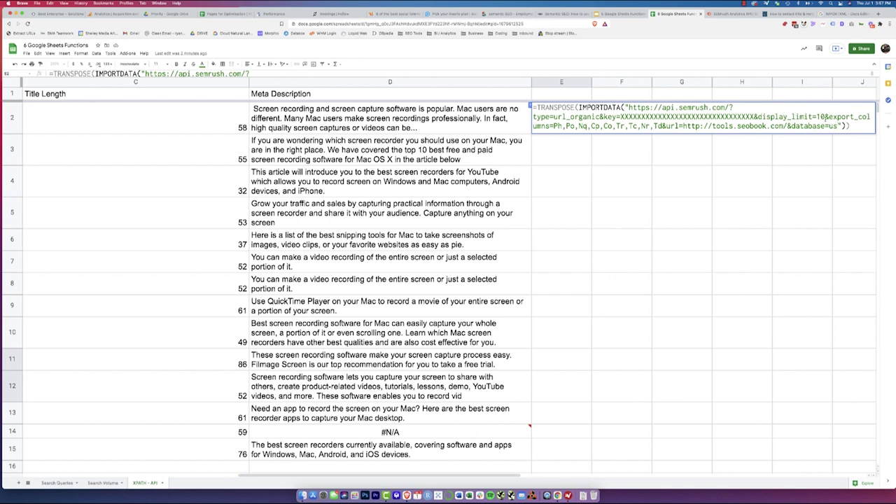
pyautogui.moveTo(554, 126); pyautogui.dragTo(653, 127)
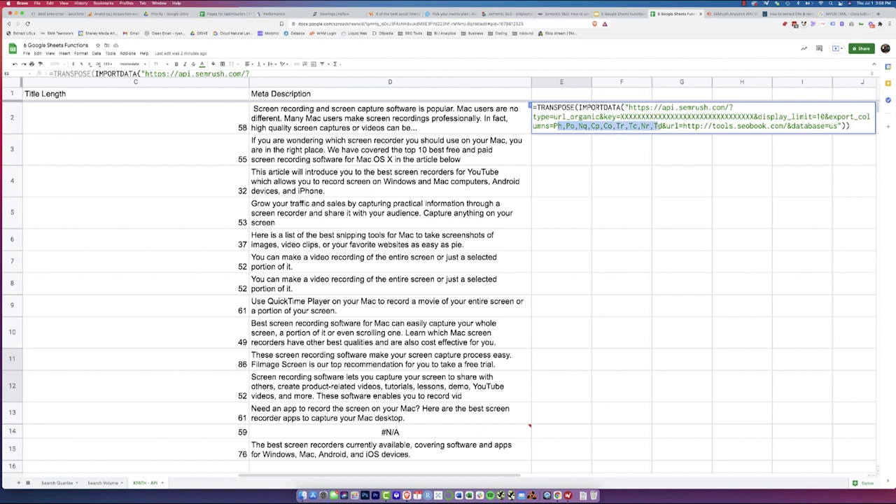
pyautogui.click(654, 126)
pyautogui.moveTo(662, 126); pyautogui.dragTo(588, 127)
pyautogui.press('BackSpace')
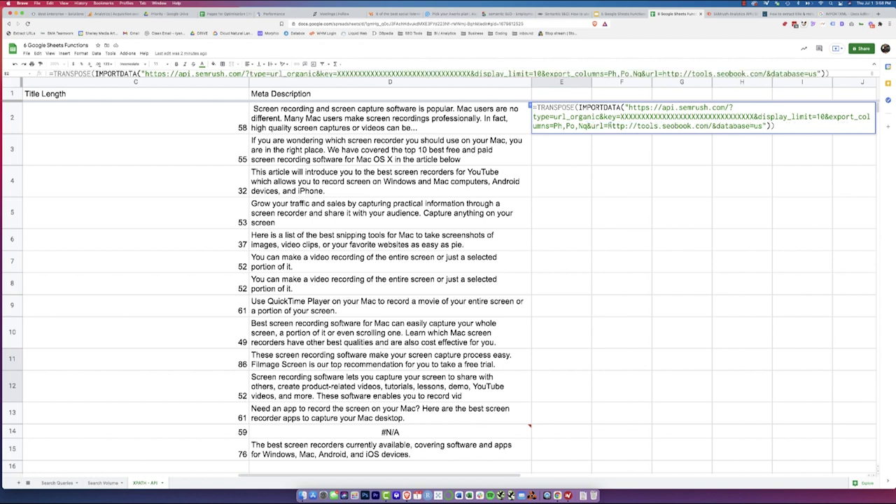
# Replace the sample tools.seobook.com URL after url= with a "&&" splice point
pyautogui.moveTo(607, 126); pyautogui.dragTo(713, 126)
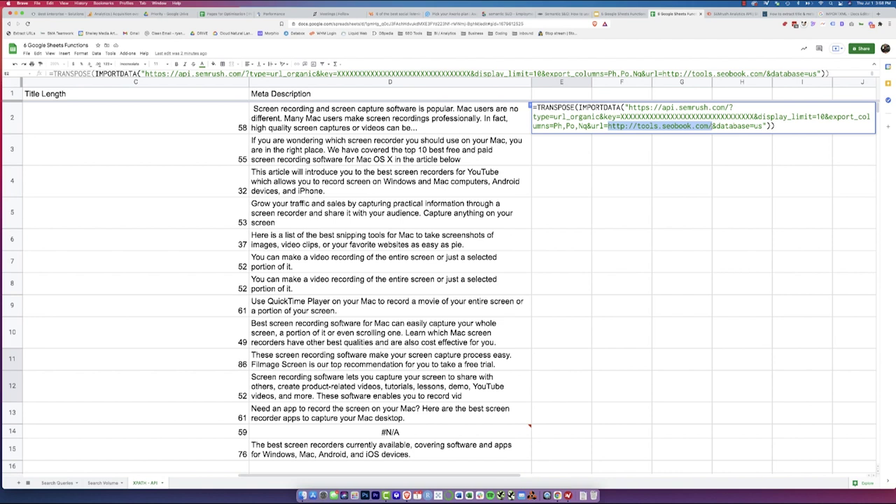
pyautogui.press('BackSpace')
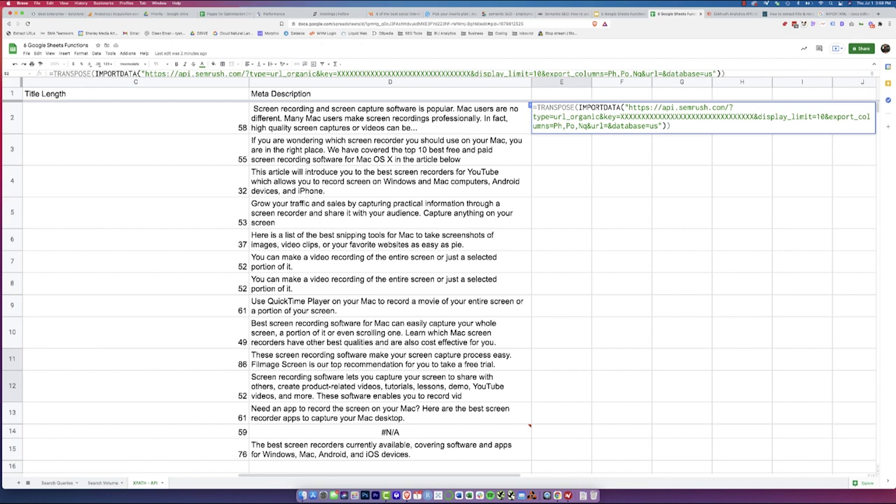
pyautogui.write('"')
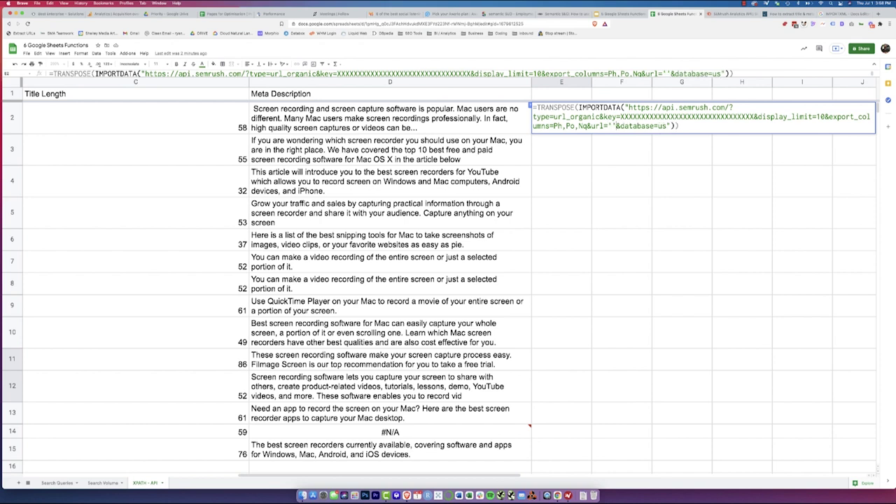
pyautogui.write('"&&')
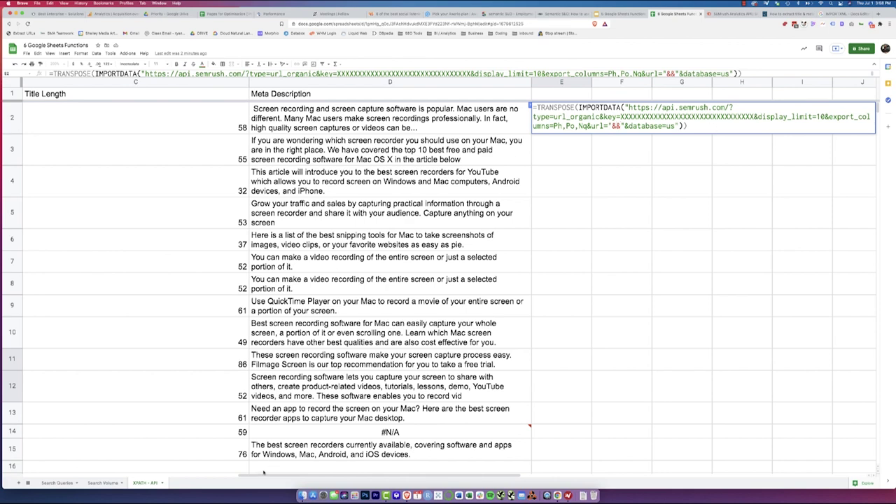
pyautogui.moveTo(263, 476); pyautogui.dragTo(76, 470)
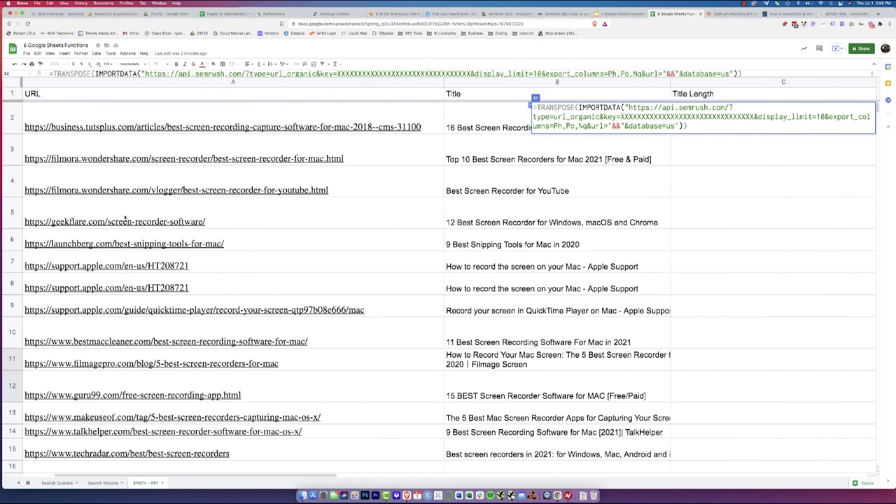
# Splice cell A2 into E2's request URL and commit the formula
pyautogui.click(166, 111)
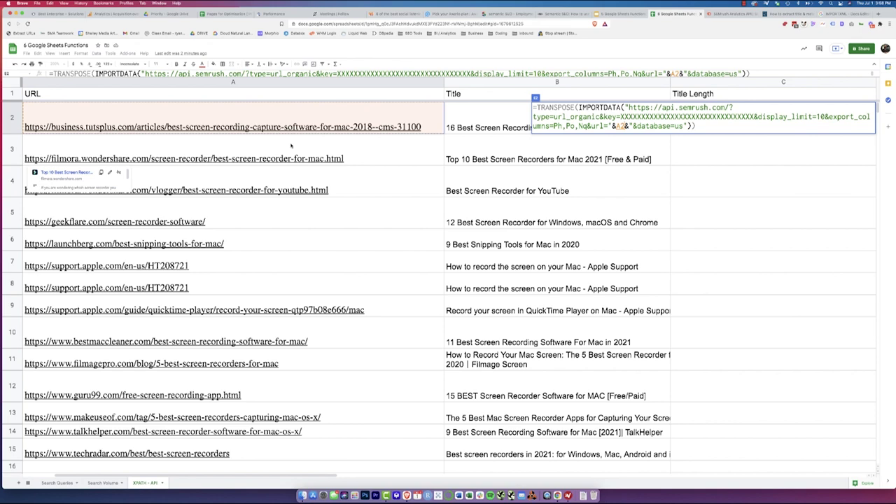
pyautogui.hscroll(10, 291, 145)
pyautogui.click(355, 139)
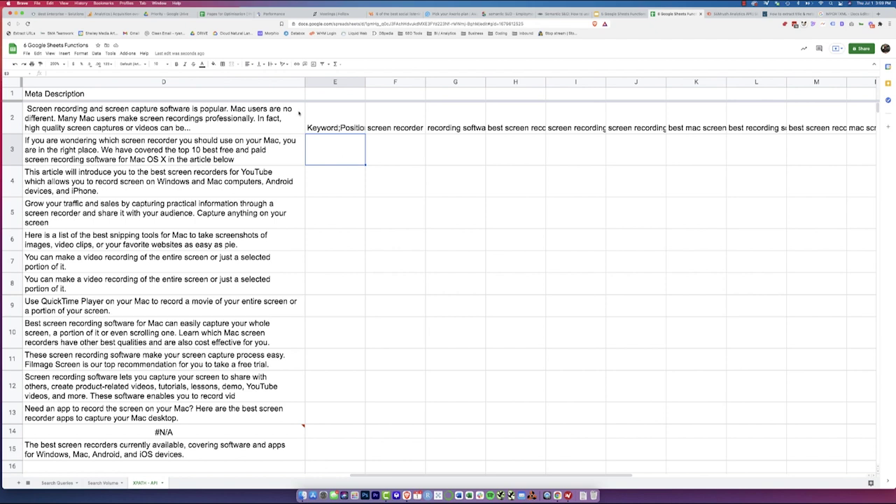
# Widen columns E and F and fill E2's formula down through E15
pyautogui.moveTo(365, 81); pyautogui.dragTo(459, 82)
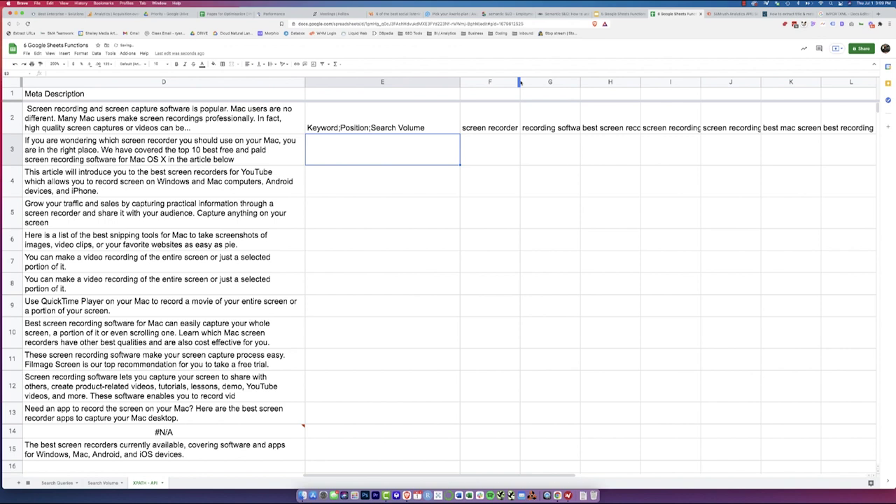
pyautogui.moveTo(519, 81); pyautogui.dragTo(560, 82)
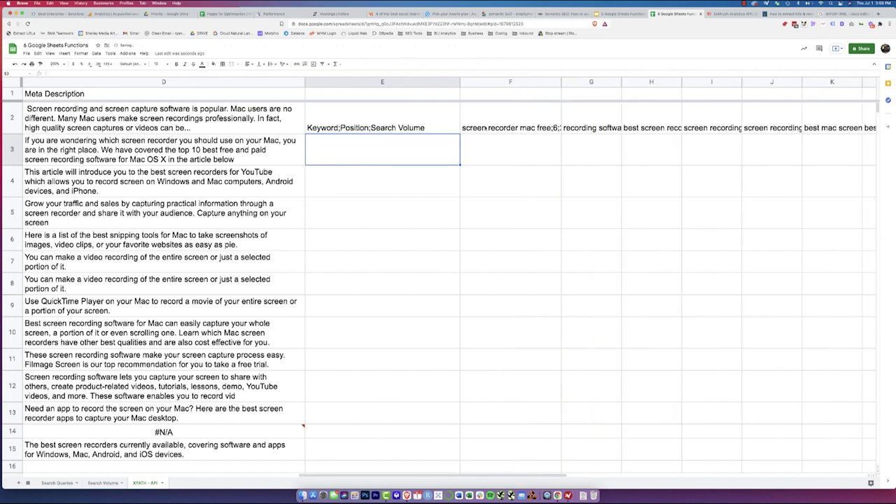
pyautogui.moveTo(564, 84); pyautogui.dragTo(621, 89)
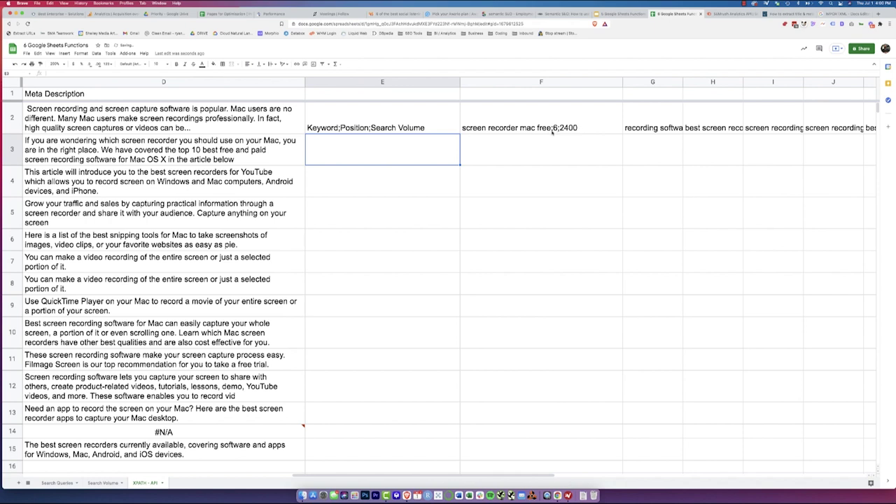
pyautogui.click(457, 130)
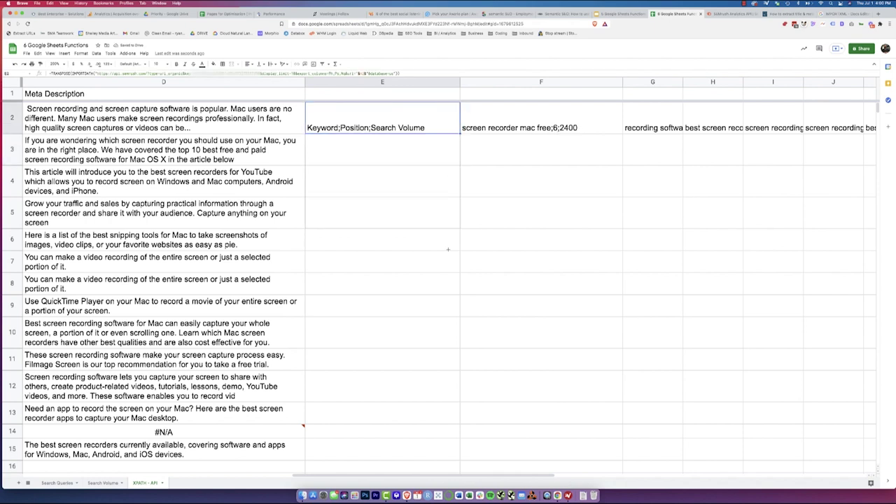
pyautogui.moveTo(448, 249); pyautogui.dragTo(418, 453)
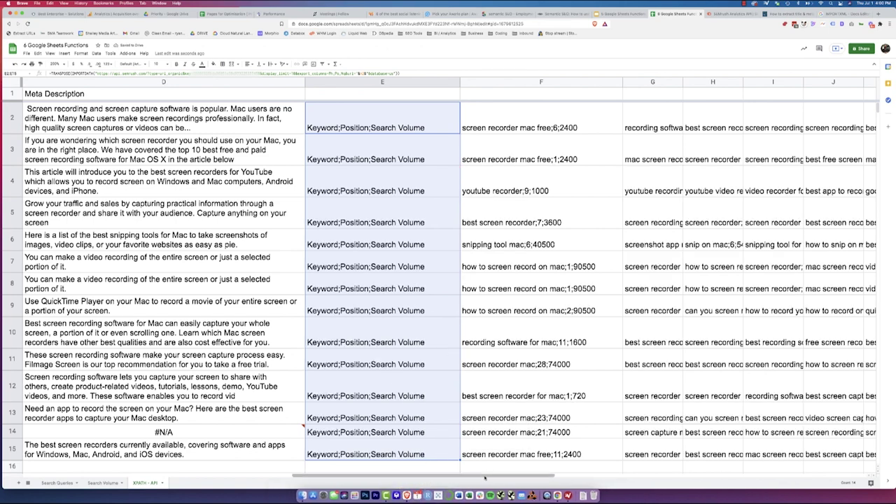
pyautogui.moveTo(485, 475); pyautogui.dragTo(541, 483)
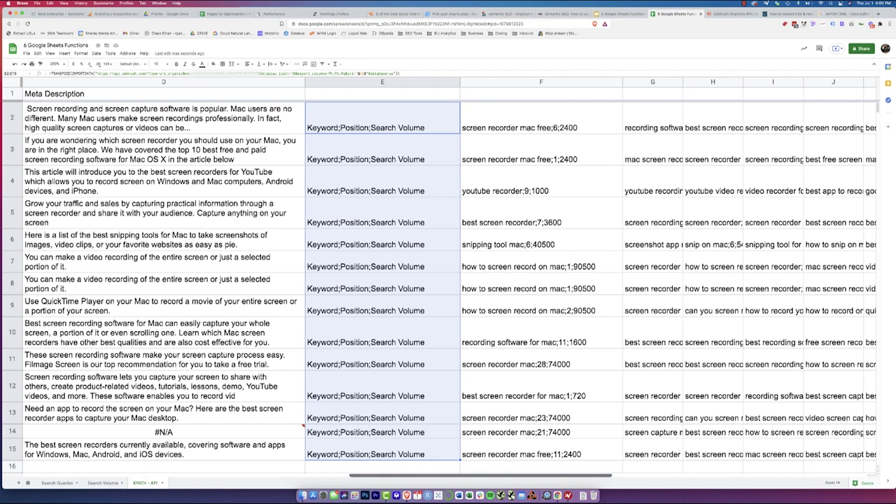
pyautogui.hscroll(-10, 447, 280)
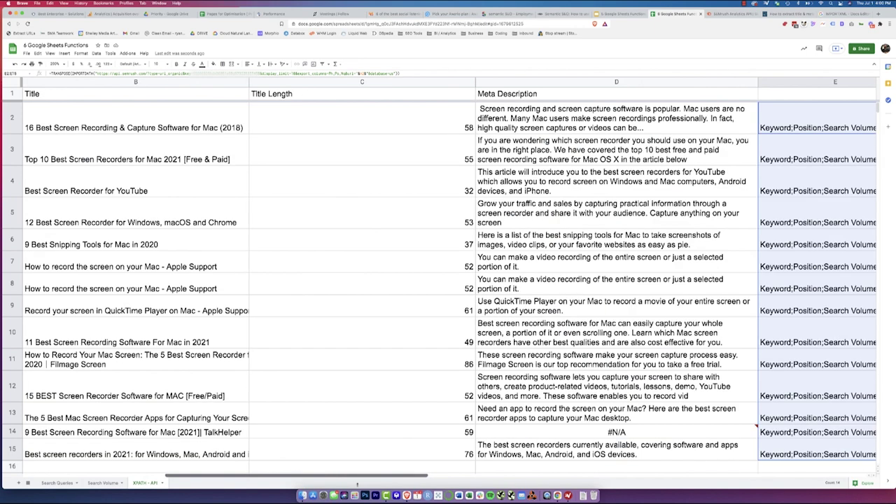
pyautogui.hscroll(6, 456, 408)
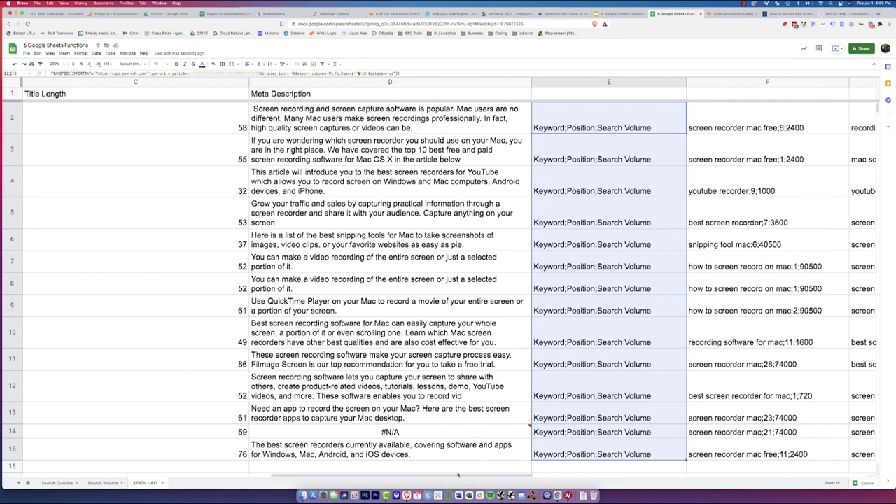
pyautogui.moveTo(458, 475); pyautogui.dragTo(215, 475)
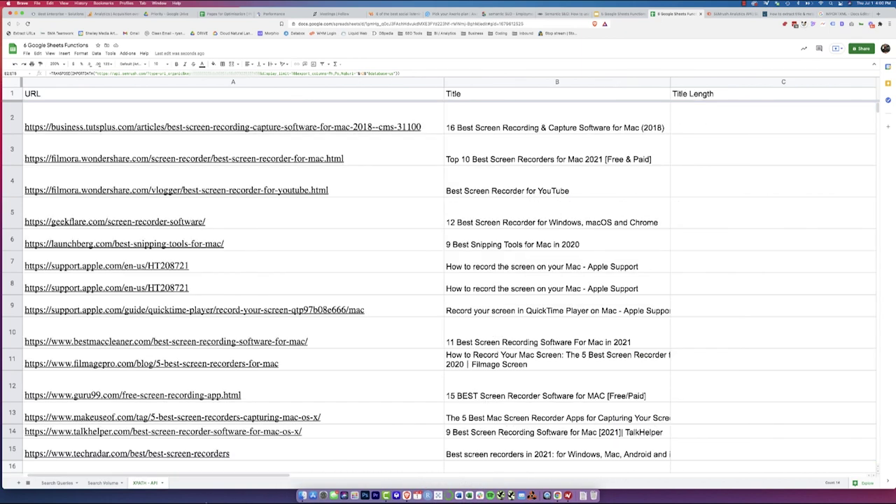